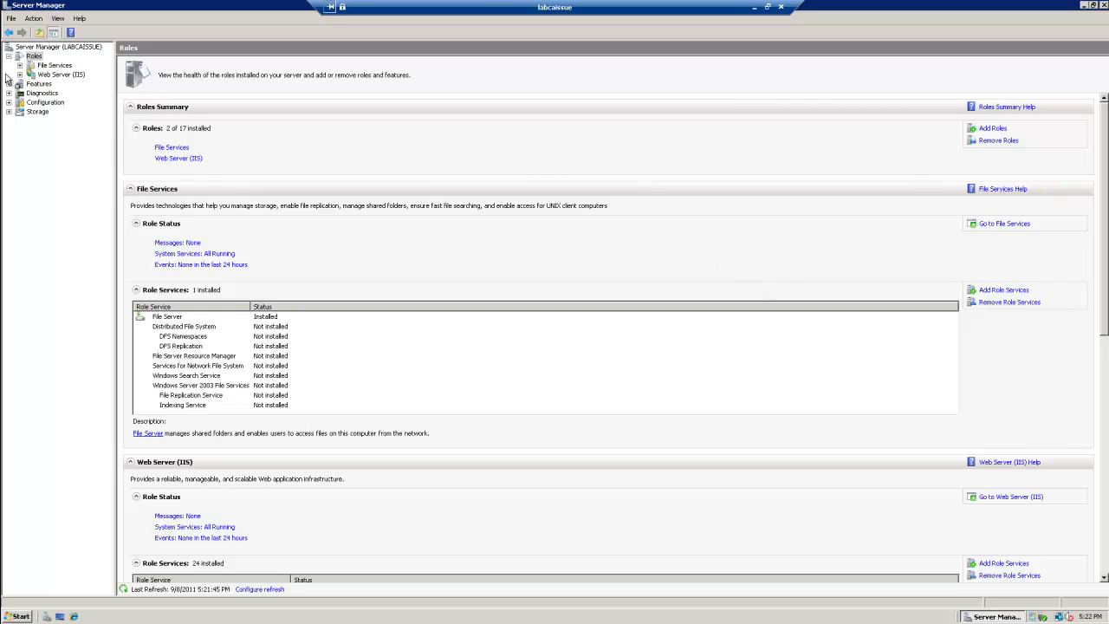
Start adding a server role and select Active Directory Certificate Services as the role to install
{"action": "left_click", "coordinate": [996, 130]}
{"action": "left_click", "coordinate": [655, 455]}
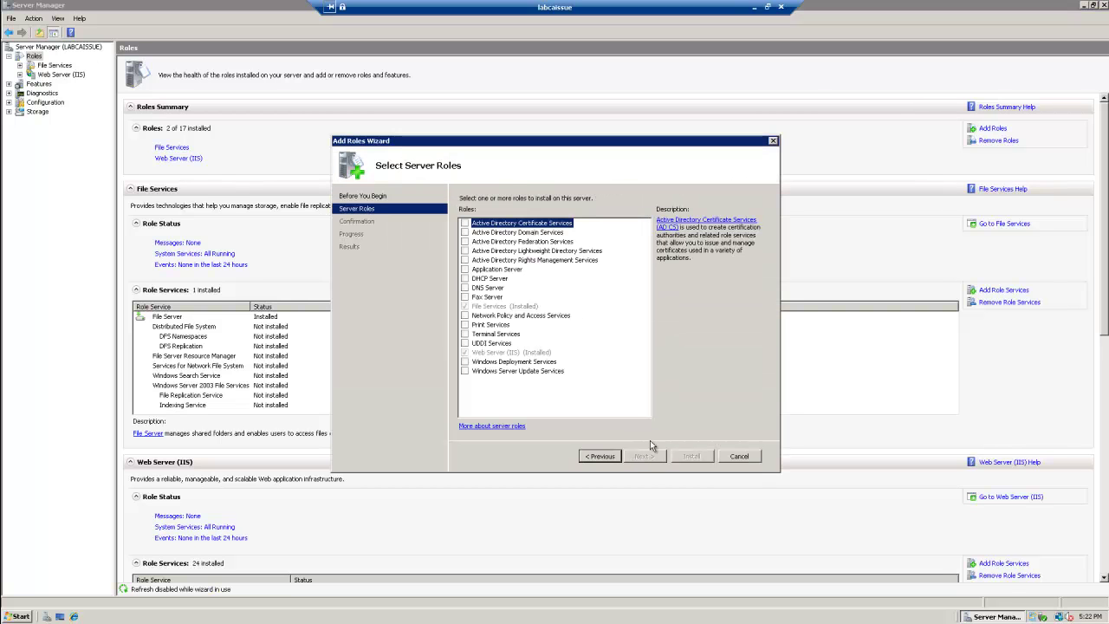
{"action": "left_click", "coordinate": [465, 222]}
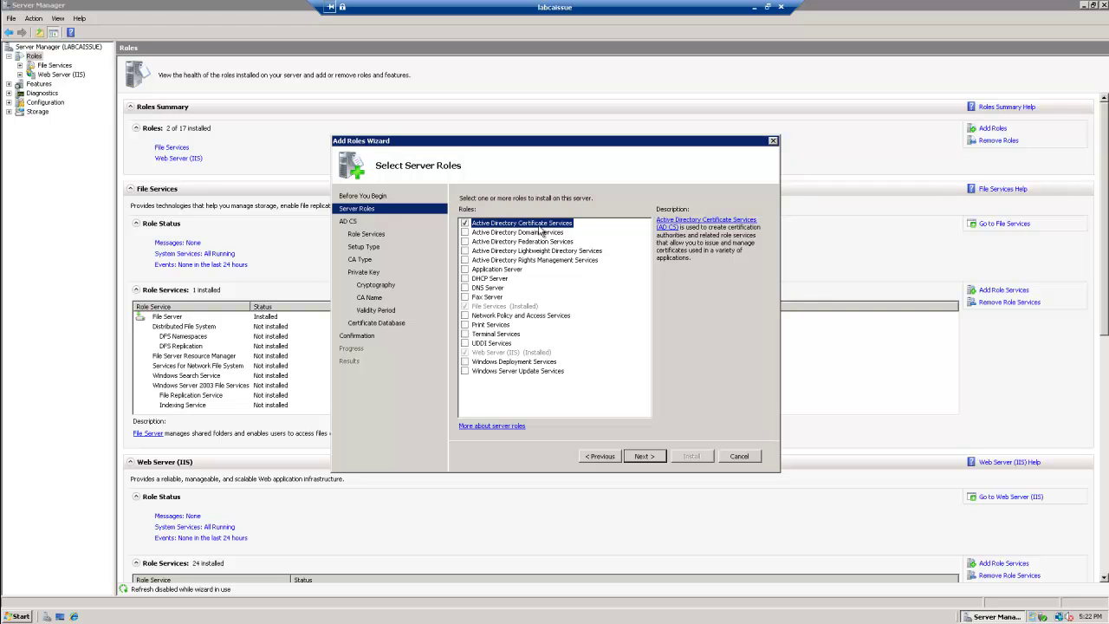
{"action": "left_click", "coordinate": [648, 456]}
{"action": "left_click", "coordinate": [646, 455]}
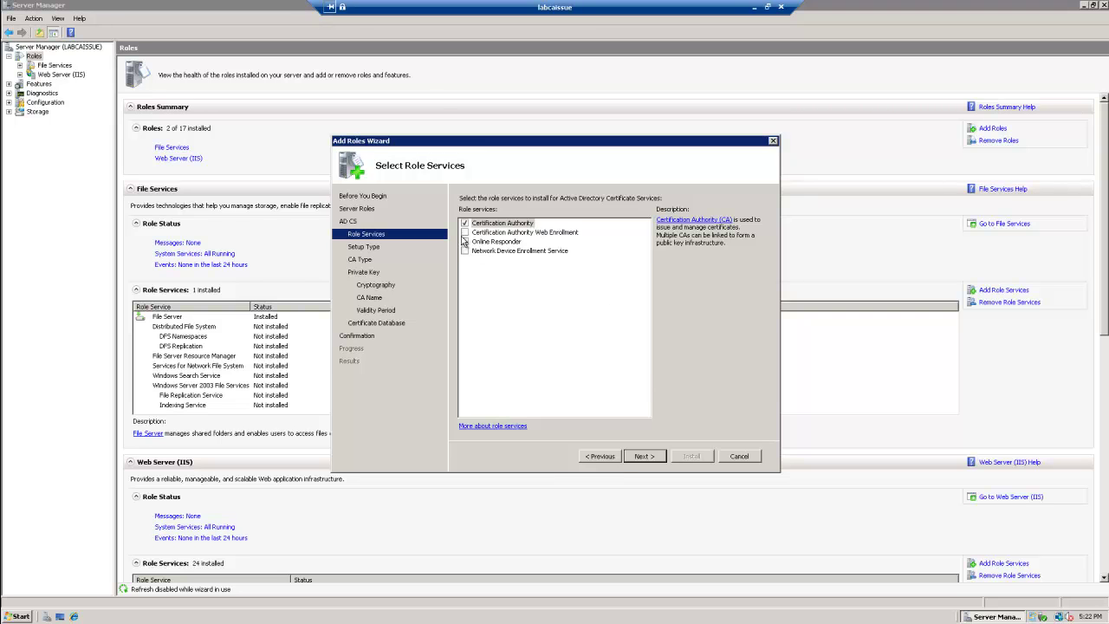
Include the Certification Authority Web Enrollment and Online Responder role services alongside Certification Authority
{"action": "left_click", "coordinate": [464, 233]}
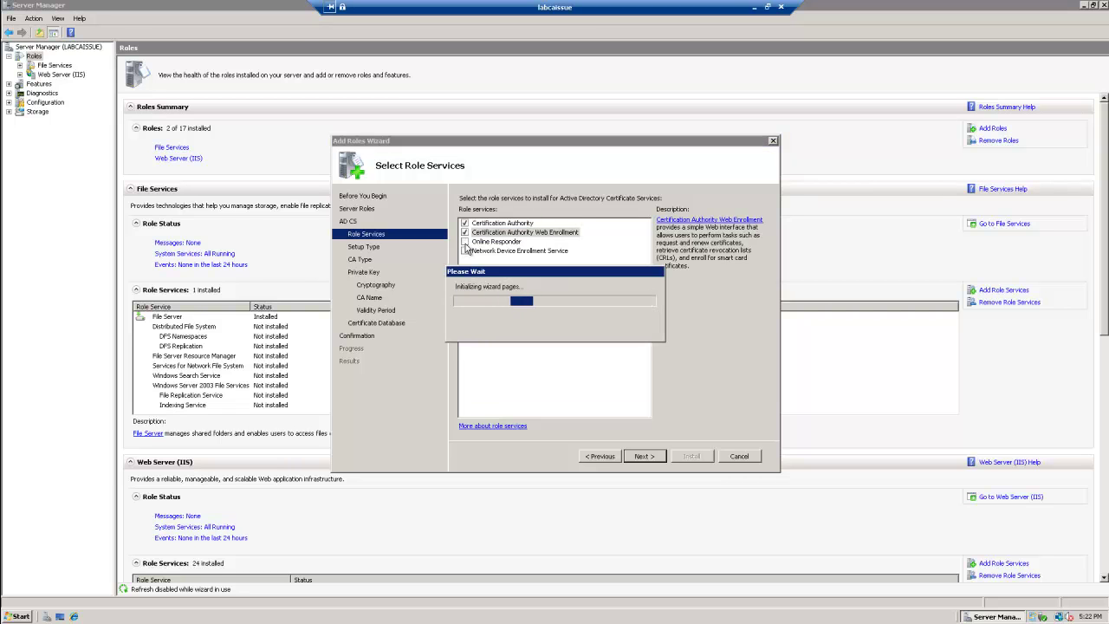
{"action": "left_click", "coordinate": [465, 243]}
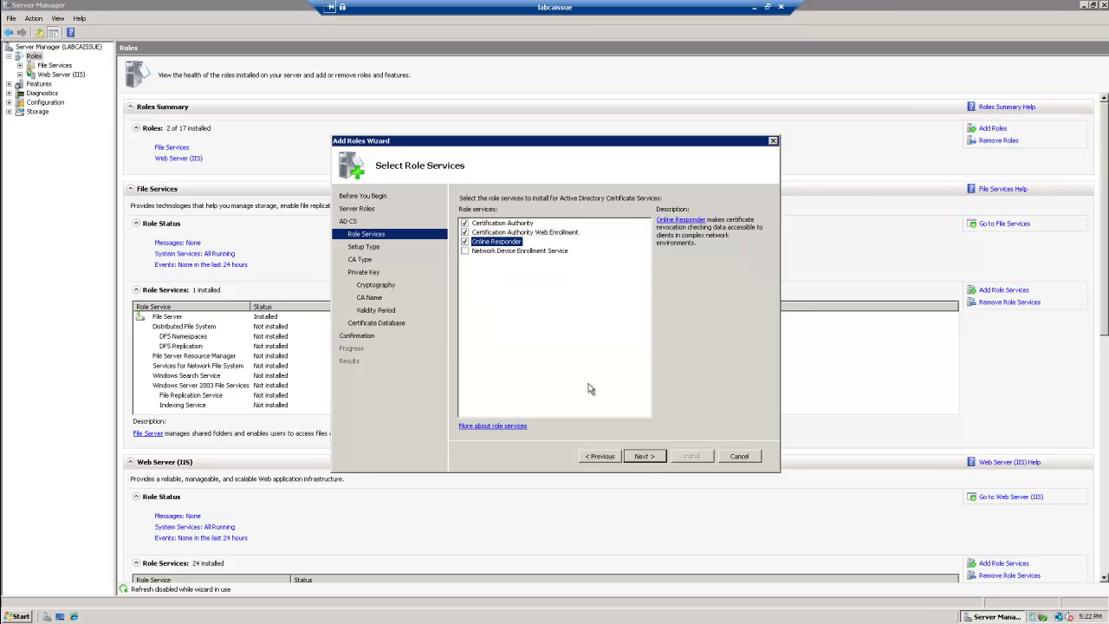
{"action": "left_click", "coordinate": [646, 455]}
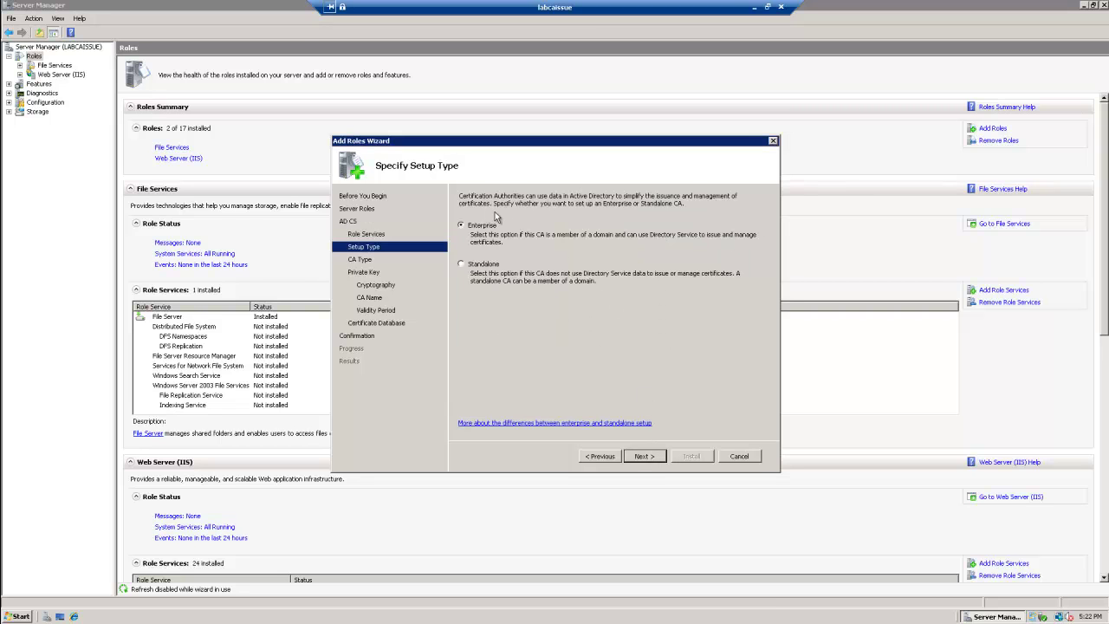
Accept an Enterprise Root CA with a new private key and the default 2048-bit, sha1 cryptography settings
{"action": "left_click", "coordinate": [641, 455]}
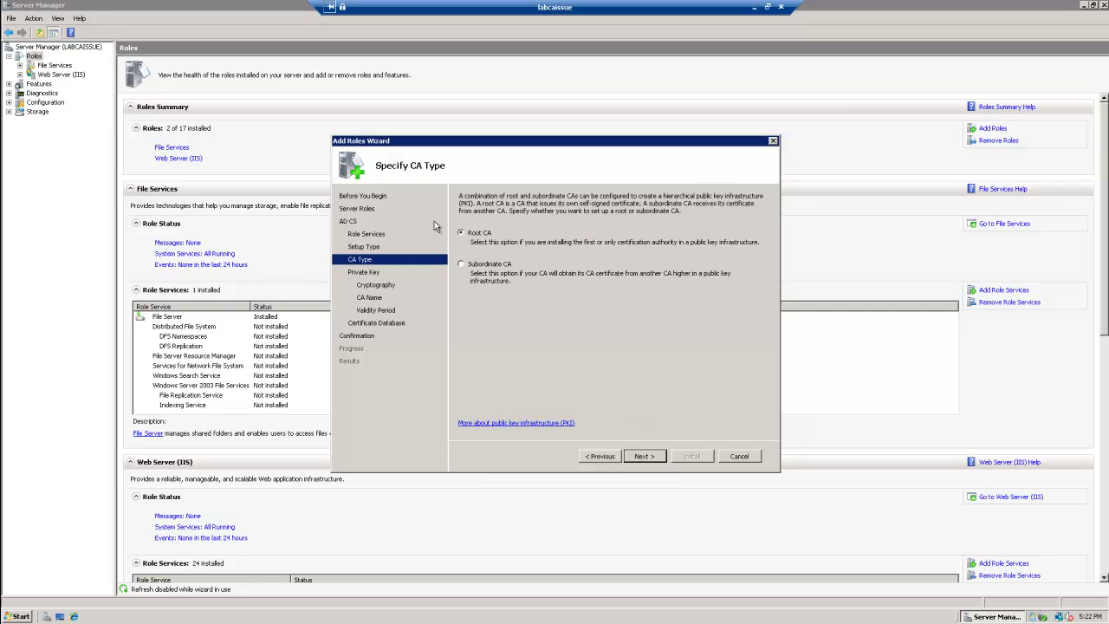
{"action": "left_click", "coordinate": [641, 456]}
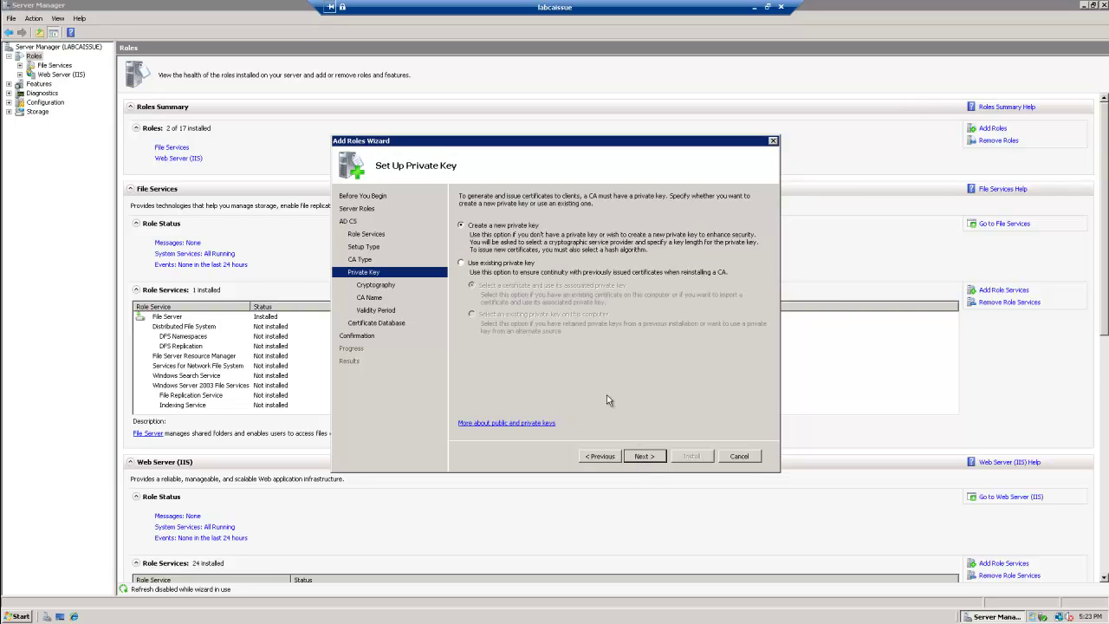
{"action": "left_click", "coordinate": [643, 456]}
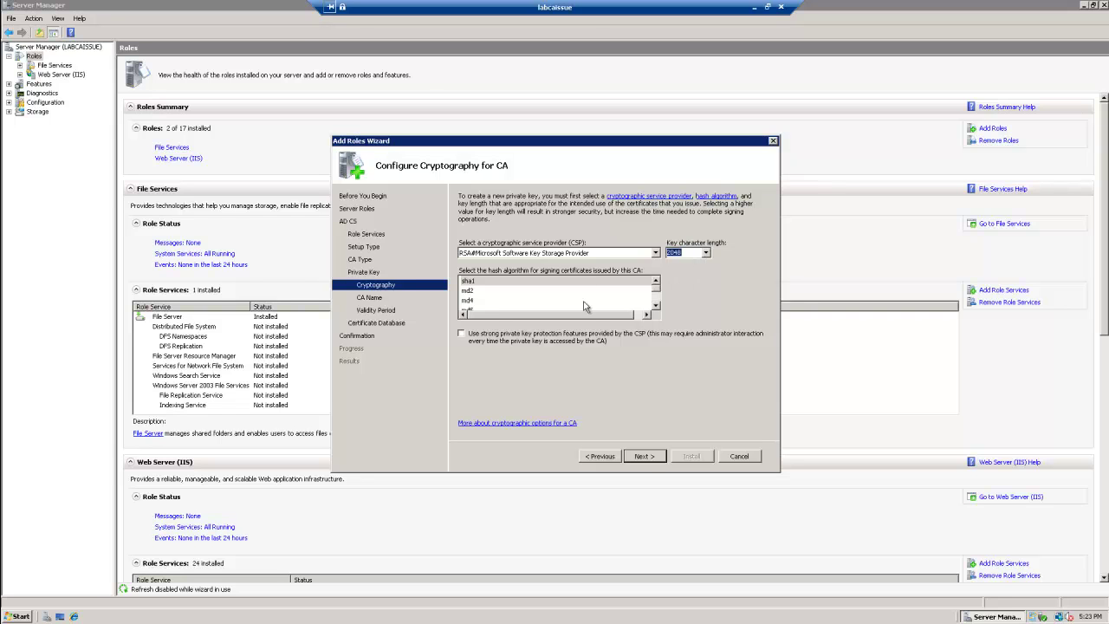
{"action": "left_click", "coordinate": [644, 456]}
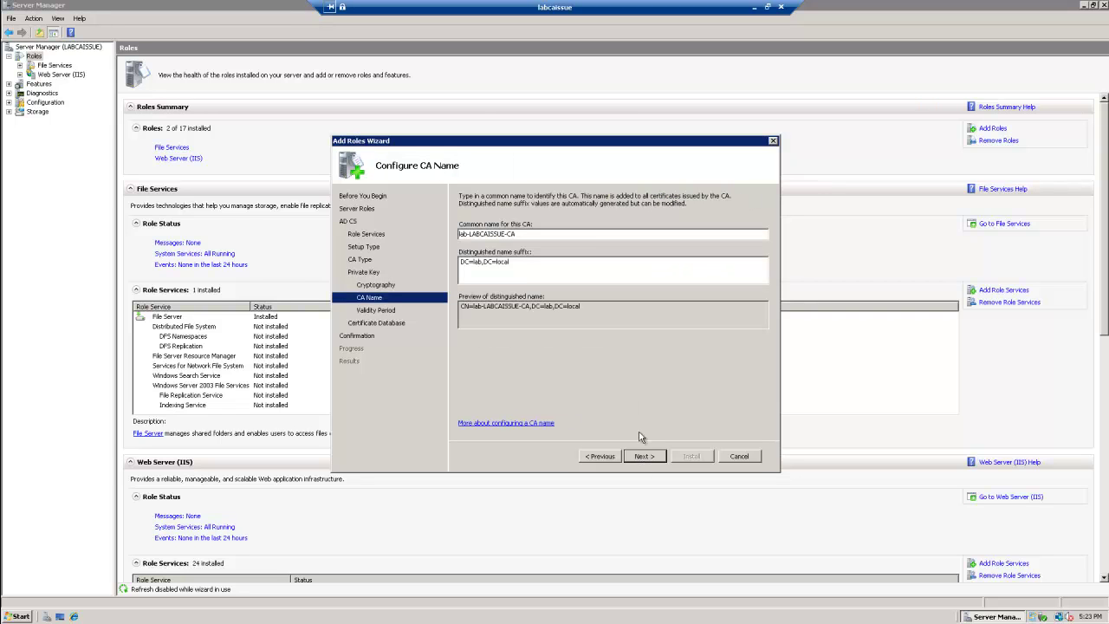
Replace the CA's common name with Lab-Issuing-CA and continue to the validity period settings
{"action": "left_click", "coordinate": [518, 233]}
{"action": "left_click_drag", "start_coordinate": [470, 234], "coordinate": [459, 234]}
{"action": "left_click_drag", "start_coordinate": [545, 235], "coordinate": [445, 224]}
{"action": "type", "text": "LAB"}
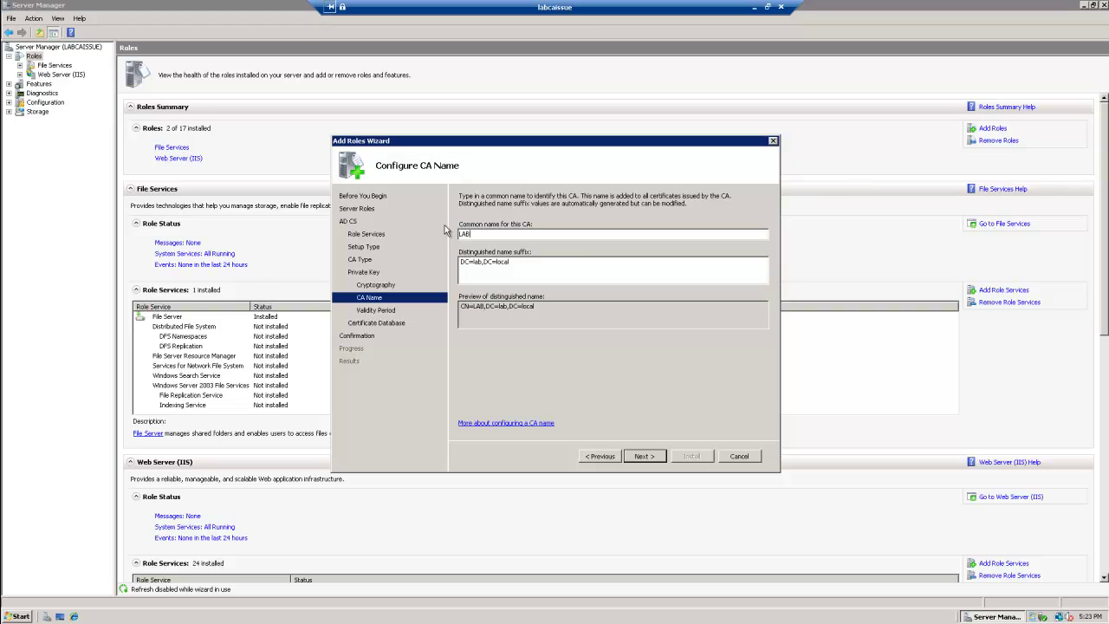
{"action": "type", "text": "-ISSUING-"}
{"action": "key", "text": "BackSpace"}
{"action": "key", "text": "BackSpace"}
{"action": "key", "text": "BackSpace"}
{"action": "key", "text": "BackSpace"}
{"action": "key", "text": "BackSpace"}
{"action": "key", "text": "BackSpace"}
{"action": "key", "text": "BackSpace"}
{"action": "key", "text": "BackSpace"}
{"action": "key", "text": "BackSpace"}
{"action": "key", "text": "BackSpace"}
{"action": "key", "text": "BackSpace"}
{"action": "key", "text": "BackSpace"}
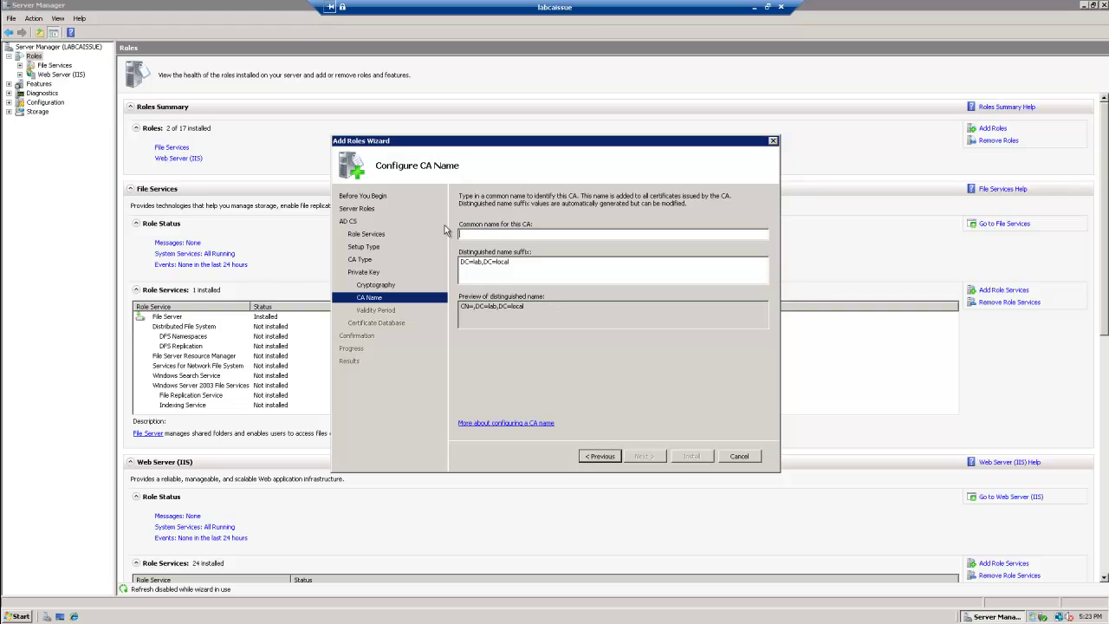
{"action": "type", "text": "Lab-Issuing-Ca"}
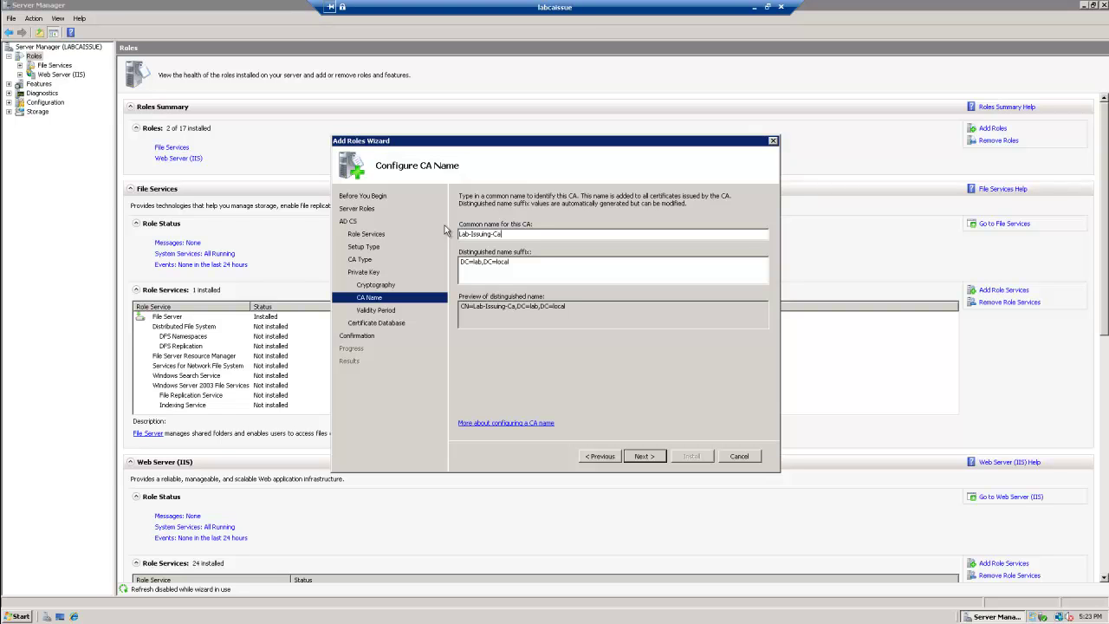
{"action": "key", "text": "BackSpace"}
{"action": "type", "text": "A"}
{"action": "left_click", "coordinate": [638, 462]}
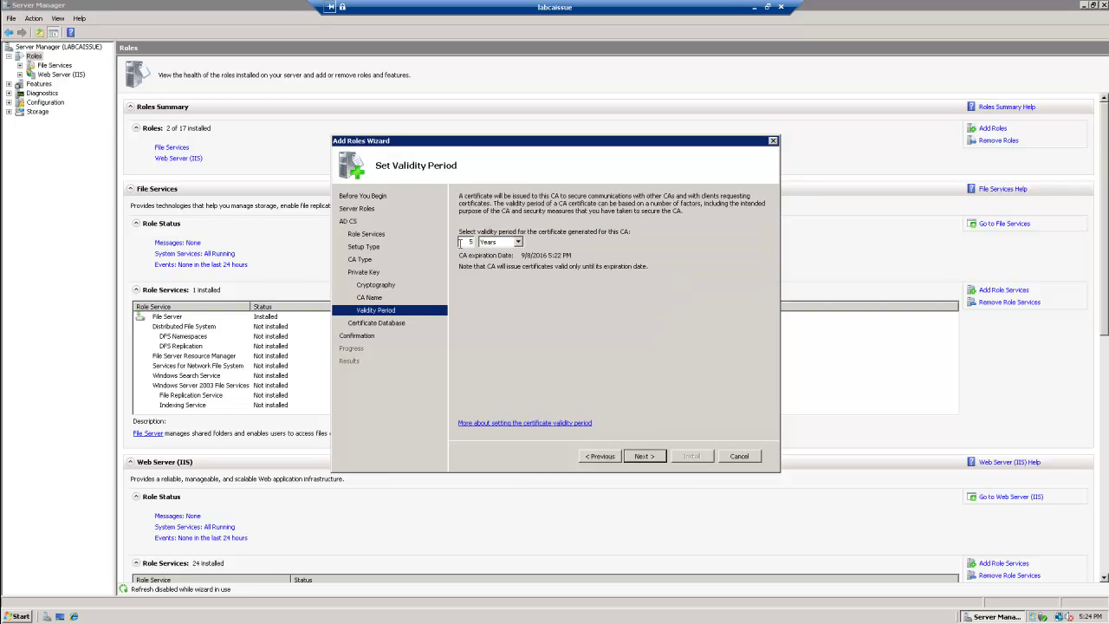
Set the validity period of the CA certificate to 10 years
{"action": "double_click", "coordinate": [470, 243]}
{"action": "type", "text": "10"}
{"action": "left_click", "coordinate": [656, 457]}
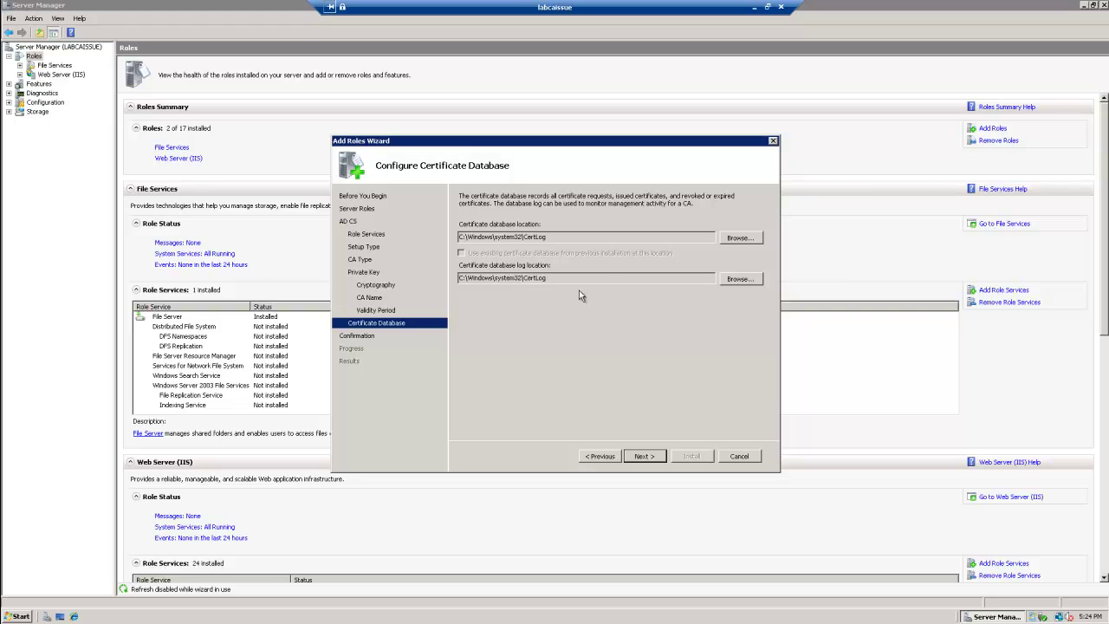
Keep the default certificate database and log locations and start the role installation
{"action": "left_click", "coordinate": [642, 456]}
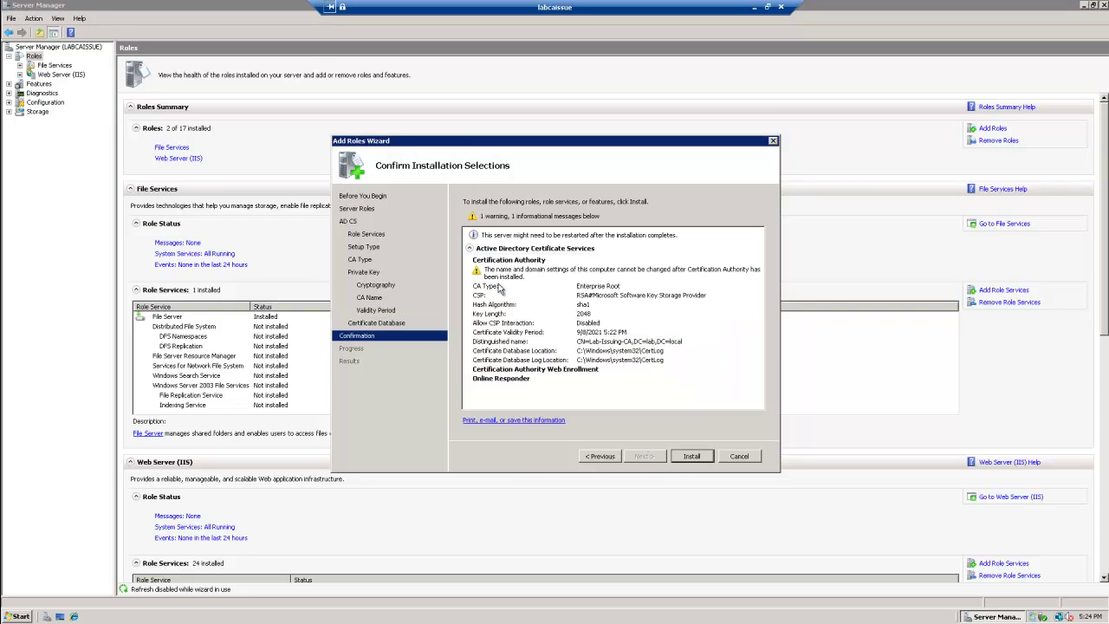
{"action": "left_click", "coordinate": [690, 456]}
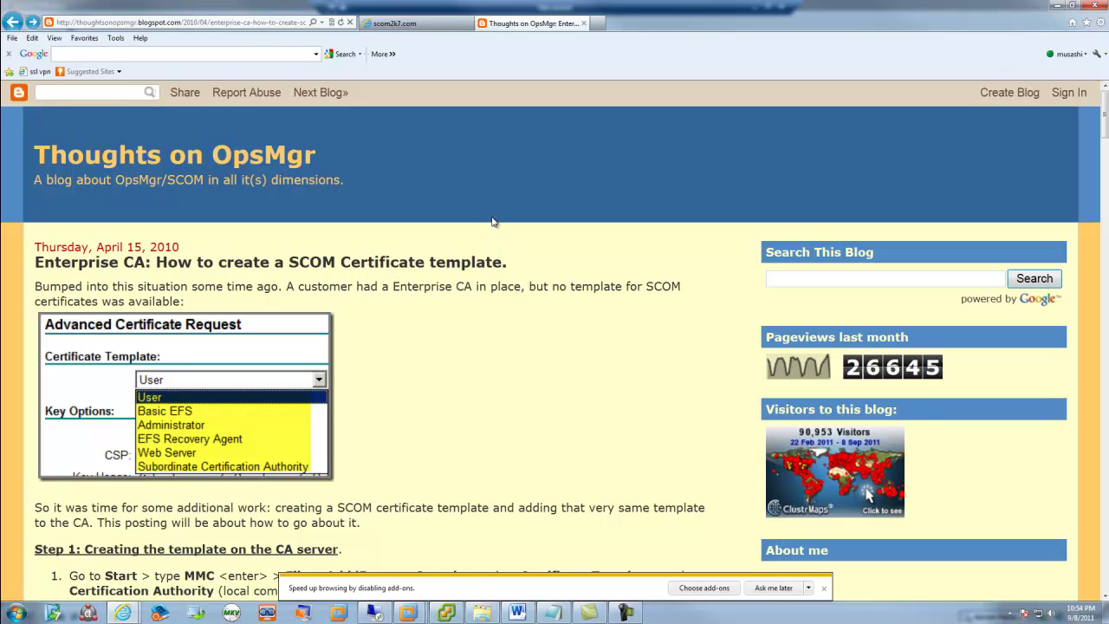
Look over the blog article on creating a SCOM certificate template and the opening page of the Gateway Server PDF guide in the browser
{"action": "scroll", "coordinate": [390, 300], "scroll_direction": "down", "scroll_amount": 3}
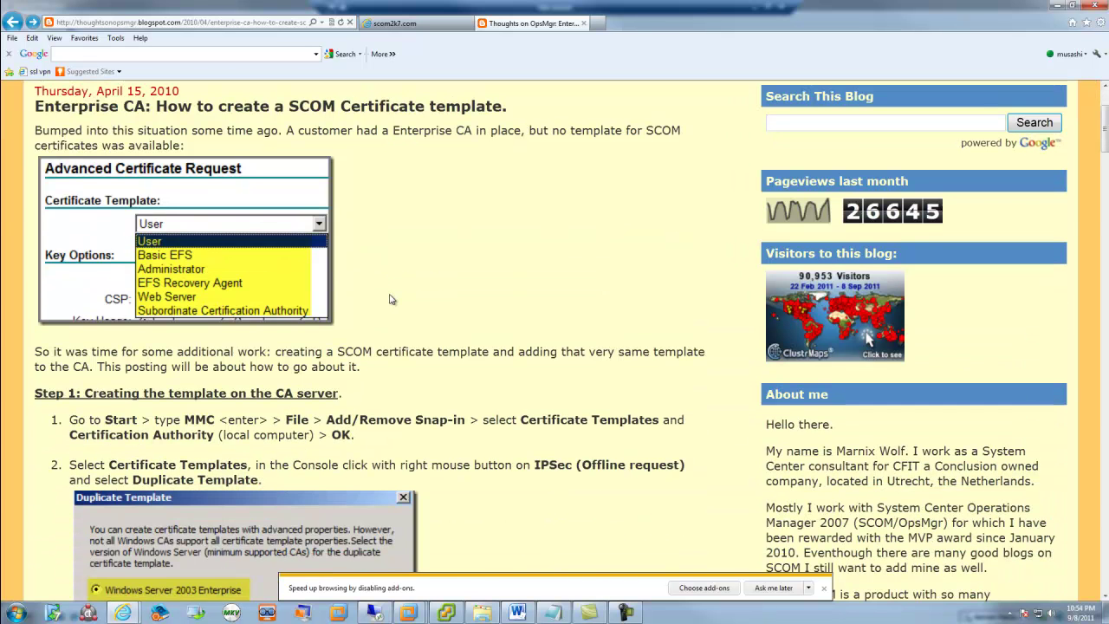
{"action": "scroll", "coordinate": [390, 299], "scroll_direction": "up", "scroll_amount": 3}
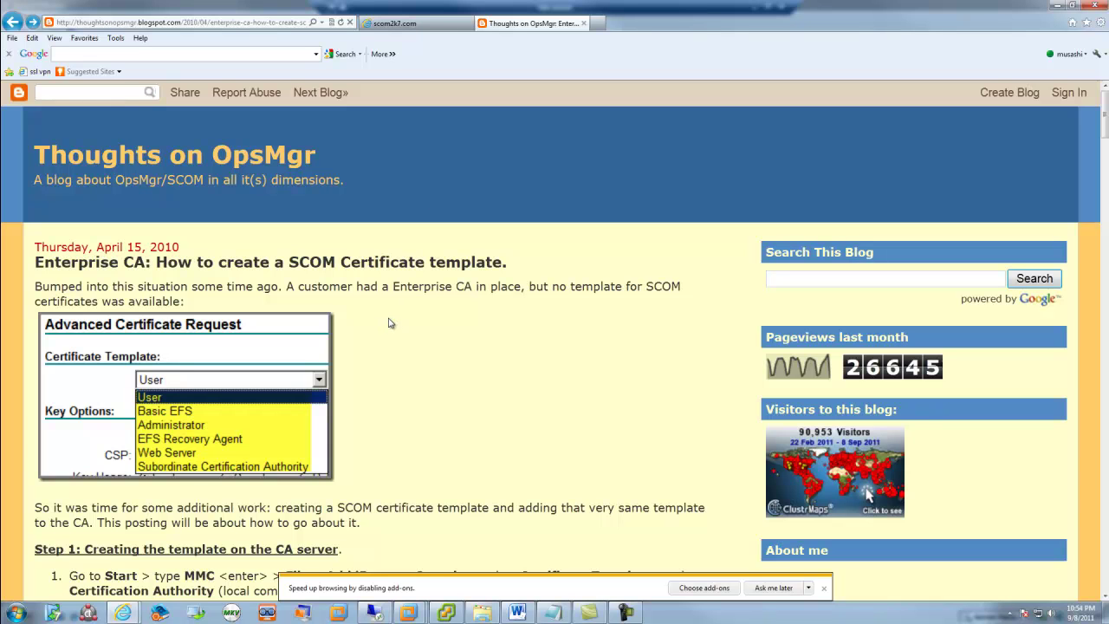
{"action": "left_click", "coordinate": [453, 24]}
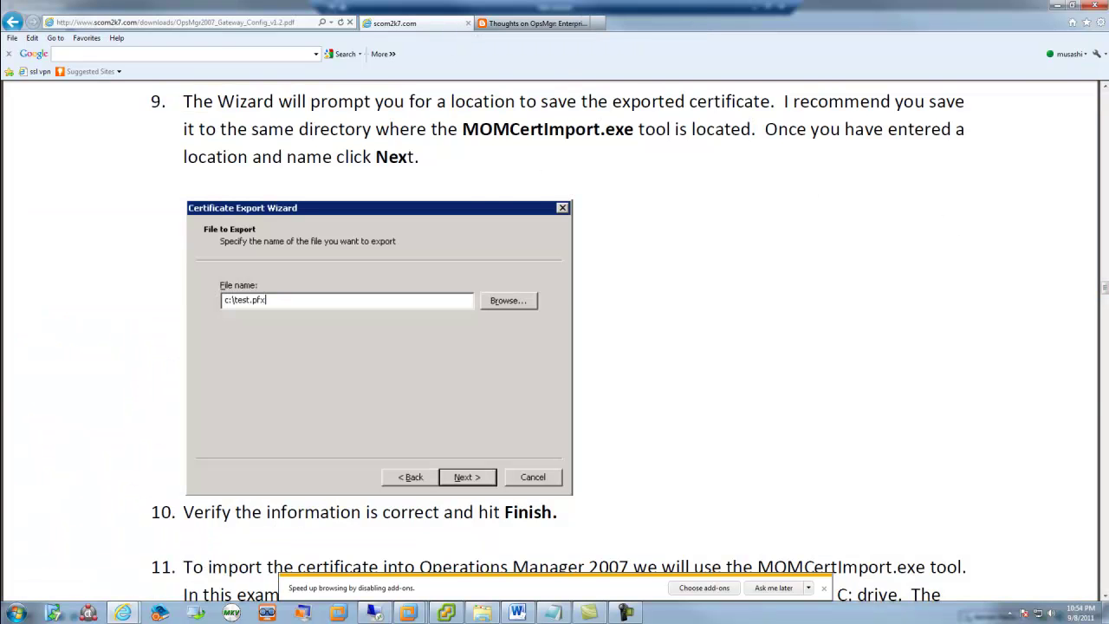
{"action": "left_click_drag", "start_coordinate": [1104, 289], "coordinate": [1093, 86]}
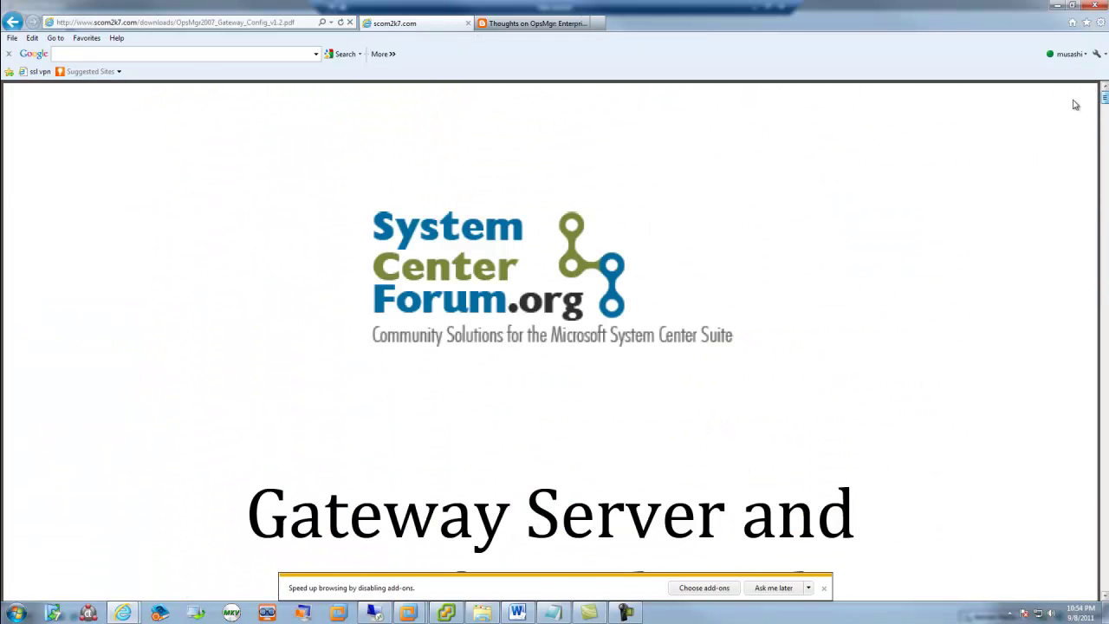
{"action": "key", "text": "ctrl+minus"}
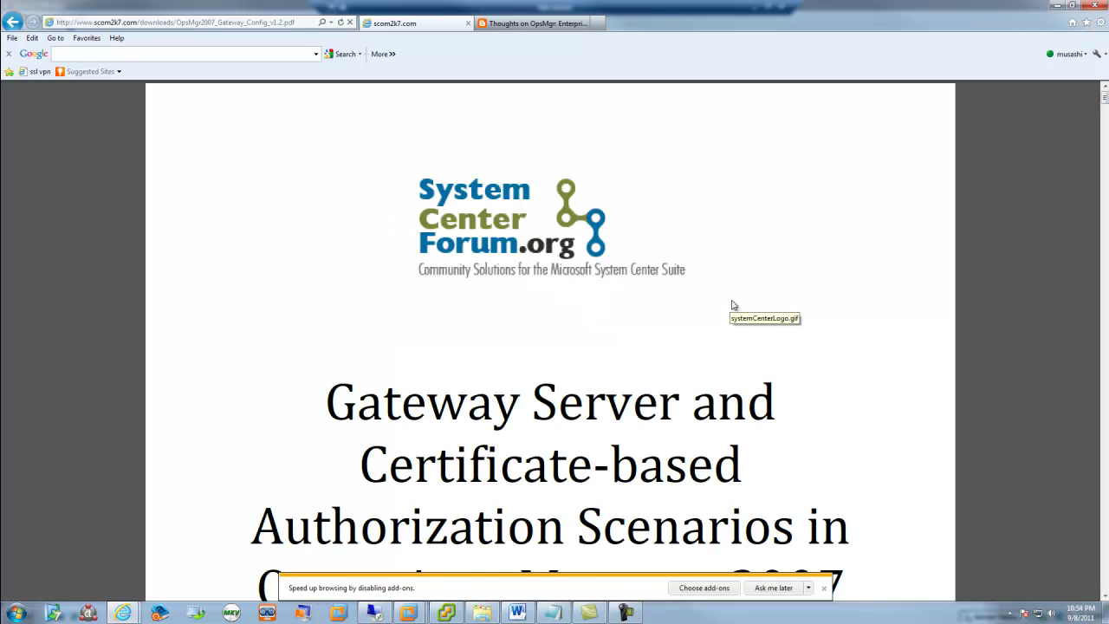
{"action": "key", "text": "ctrl+minus"}
{"action": "key", "text": "ctrl+minus"}
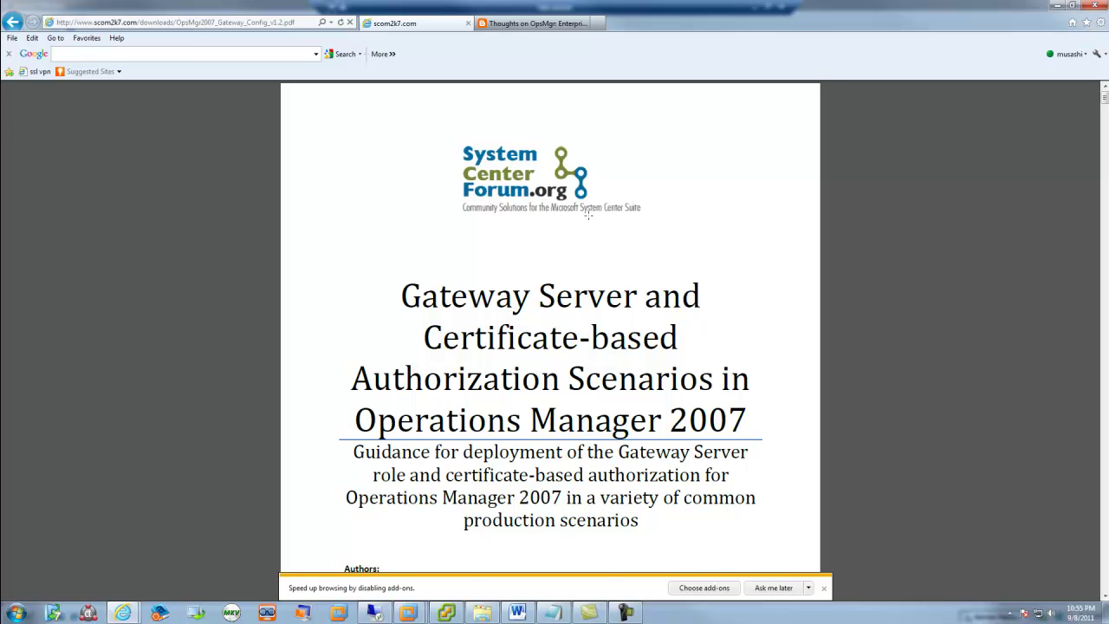
{"action": "scroll", "coordinate": [506, 334], "scroll_direction": "down", "scroll_amount": 3}
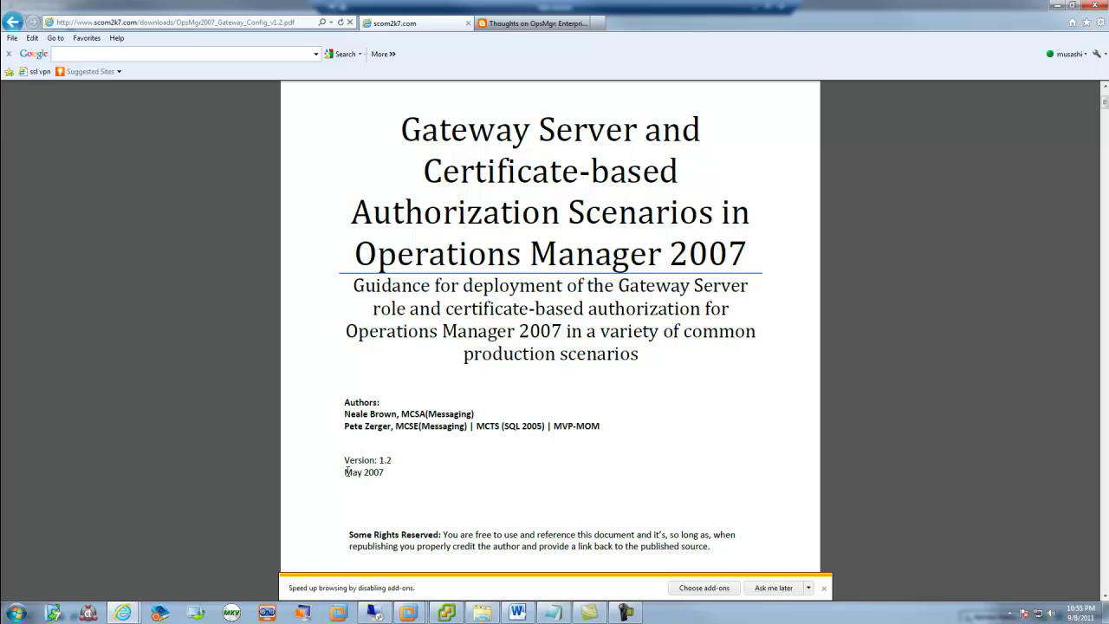
{"action": "left_click", "coordinate": [1072, 7]}
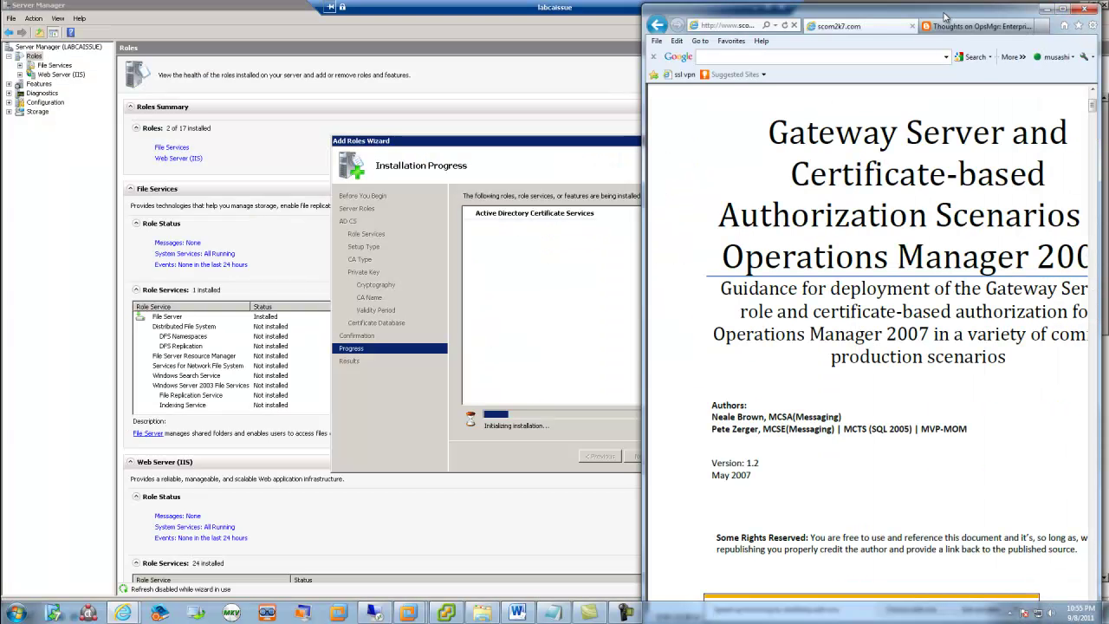
{"action": "left_click", "coordinate": [1046, 8]}
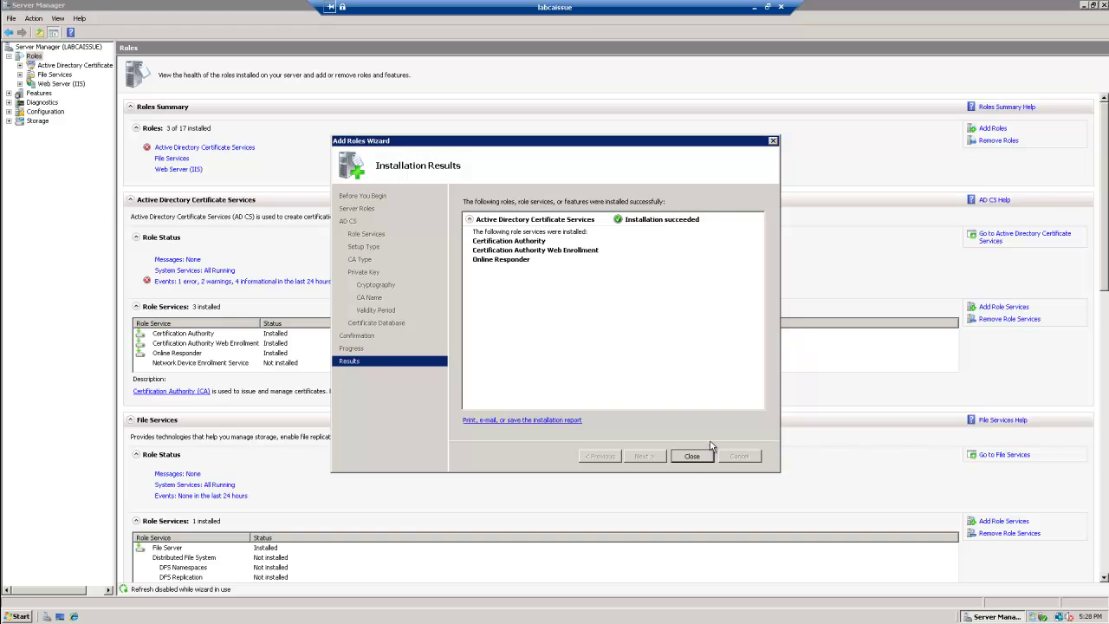
Close the completed Add Roles Wizard and Server Manager
{"action": "left_click", "coordinate": [692, 457]}
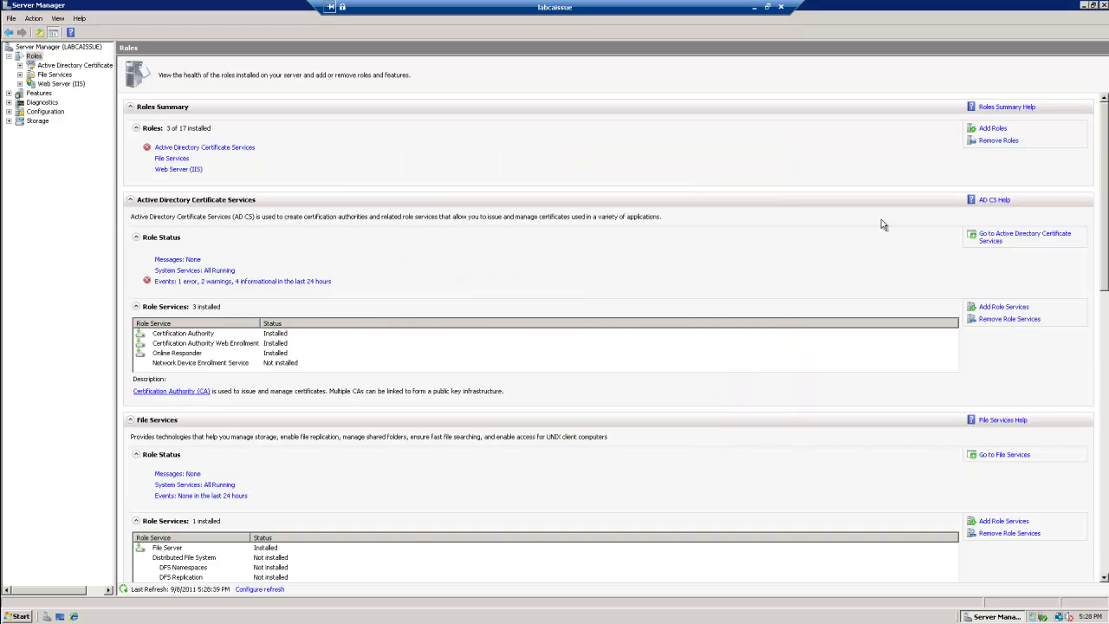
{"action": "left_click", "coordinate": [1103, 5]}
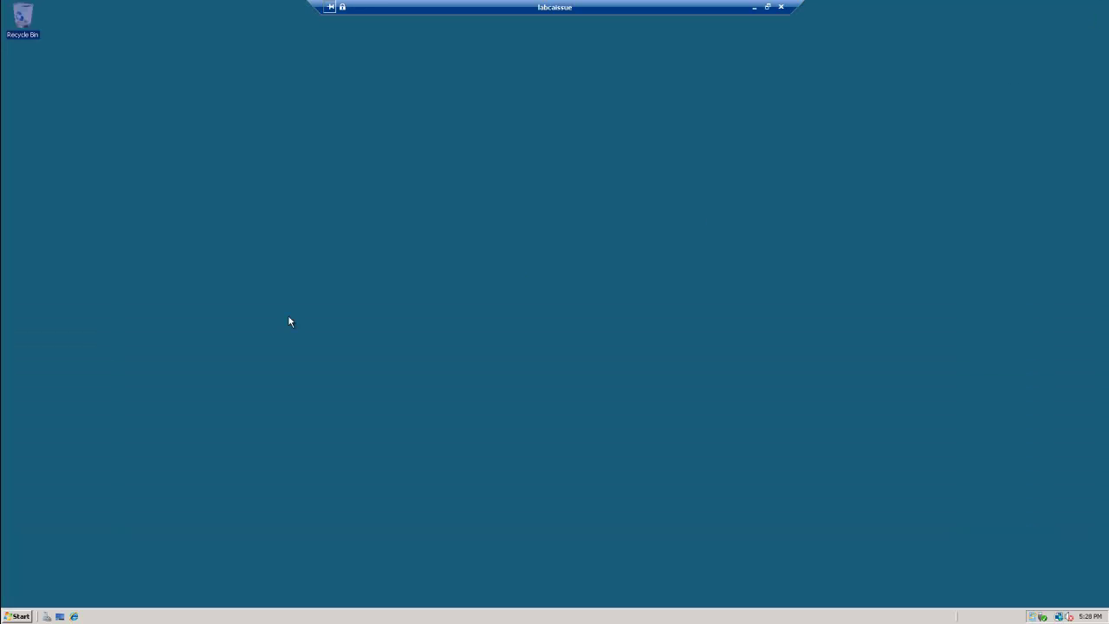
Open an empty management console by running mmc
{"action": "left_click", "coordinate": [19, 616]}
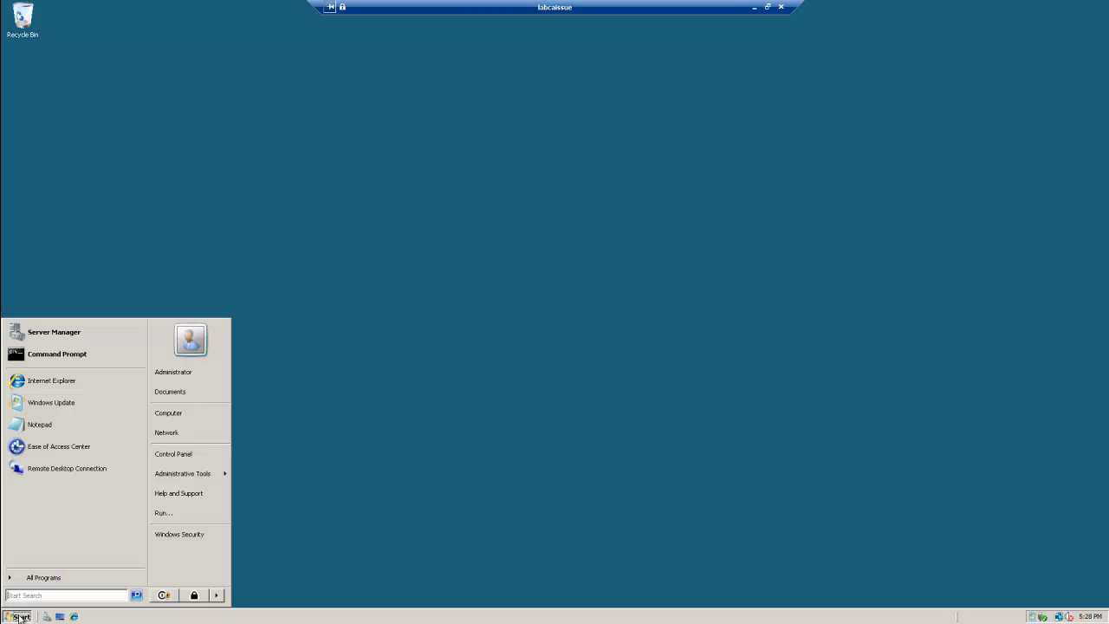
{"action": "left_click", "coordinate": [31, 595]}
{"action": "type", "text": "mmc"}
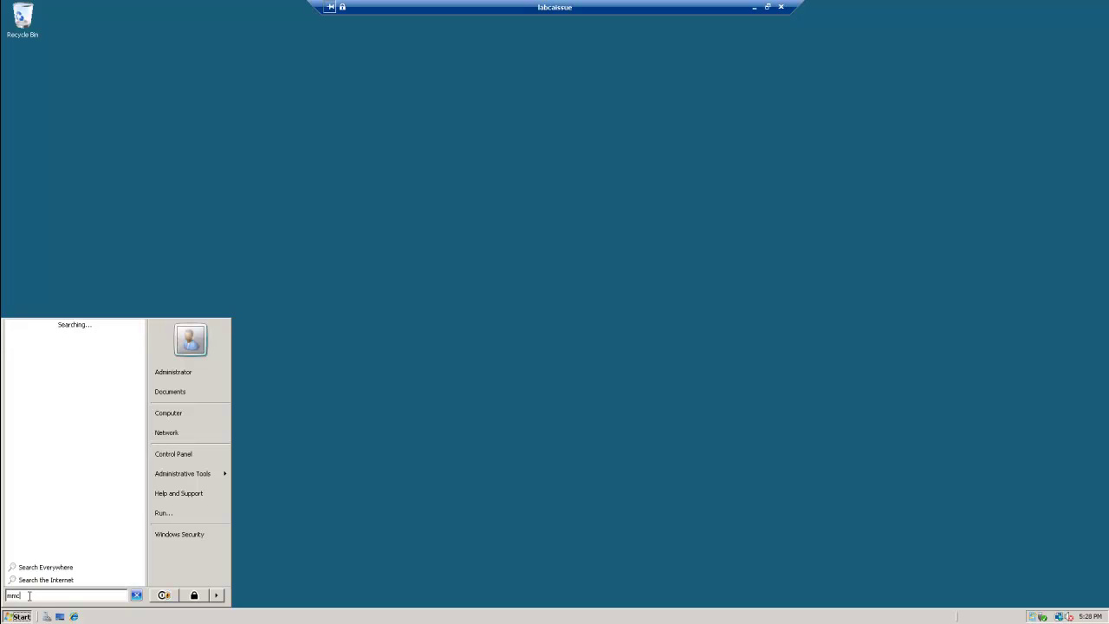
{"action": "key", "text": "Return"}
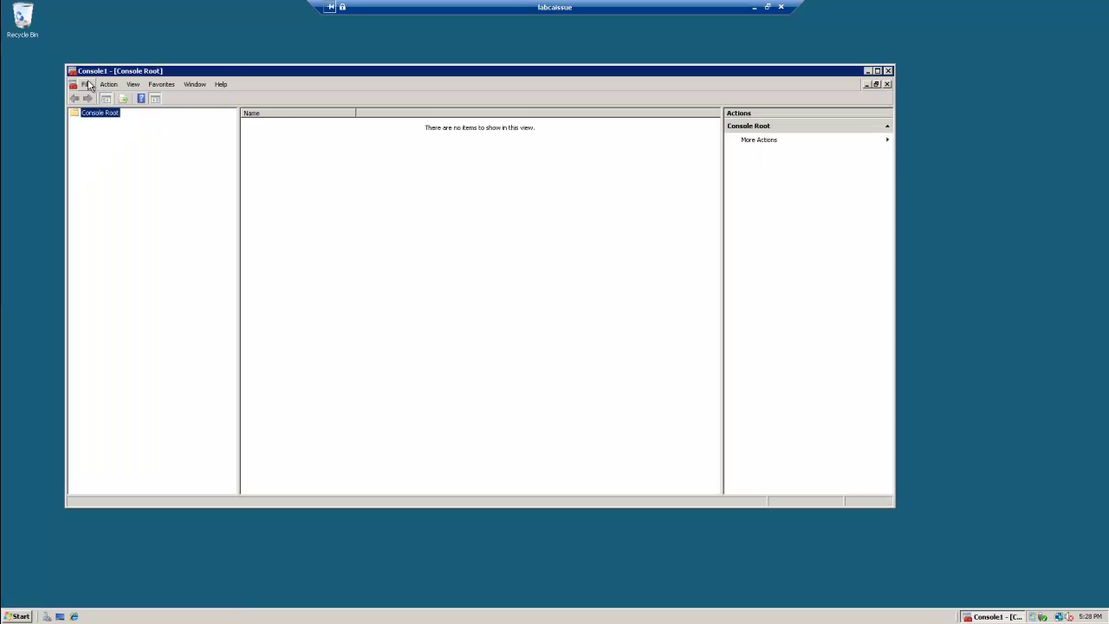
Add the Certification Authority snap-in to the console, managing the local computer
{"action": "left_click", "coordinate": [87, 84]}
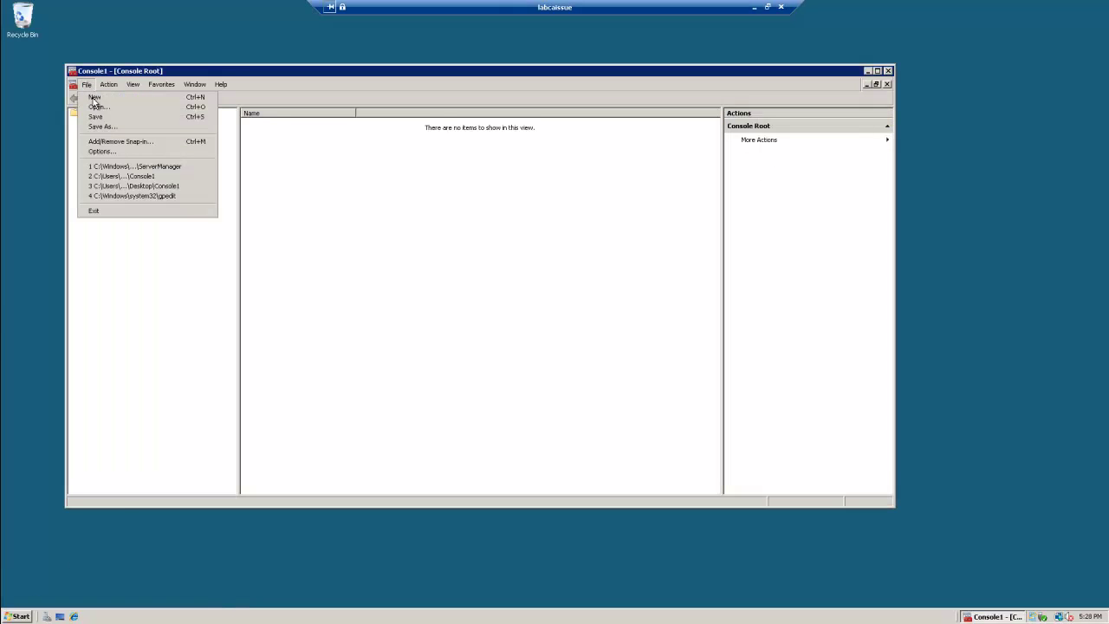
{"action": "left_click", "coordinate": [112, 141]}
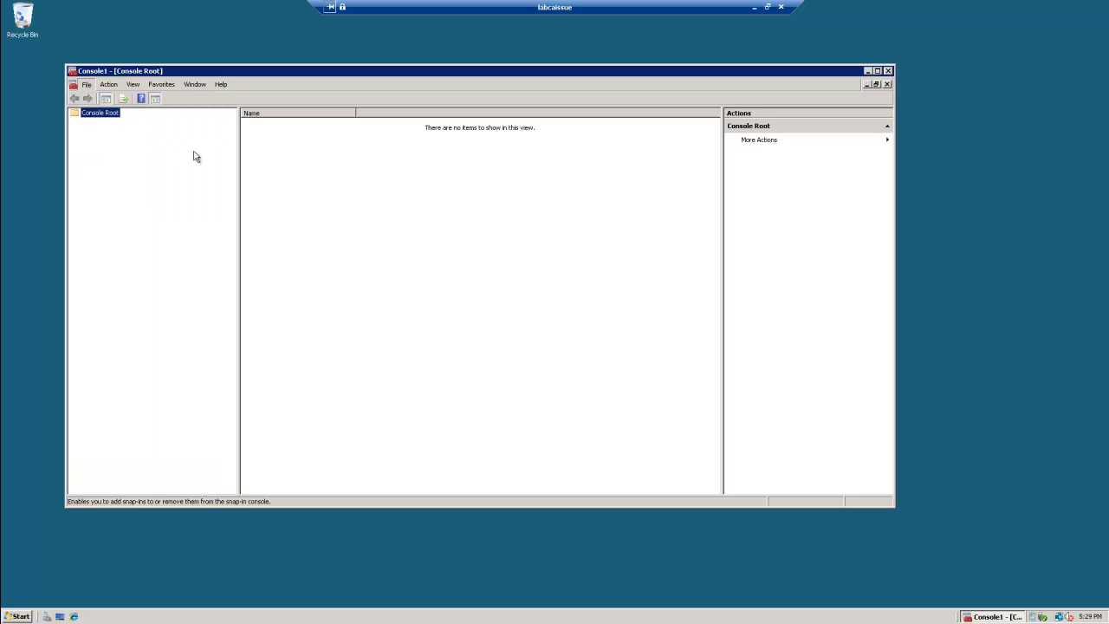
{"action": "left_click", "coordinate": [340, 314]}
{"action": "scroll", "coordinate": [344, 316], "scroll_direction": "down", "scroll_amount": 3}
{"action": "scroll", "coordinate": [344, 316], "scroll_direction": "up", "scroll_amount": 2}
{"action": "scroll", "coordinate": [344, 316], "scroll_direction": "up", "scroll_amount": 1}
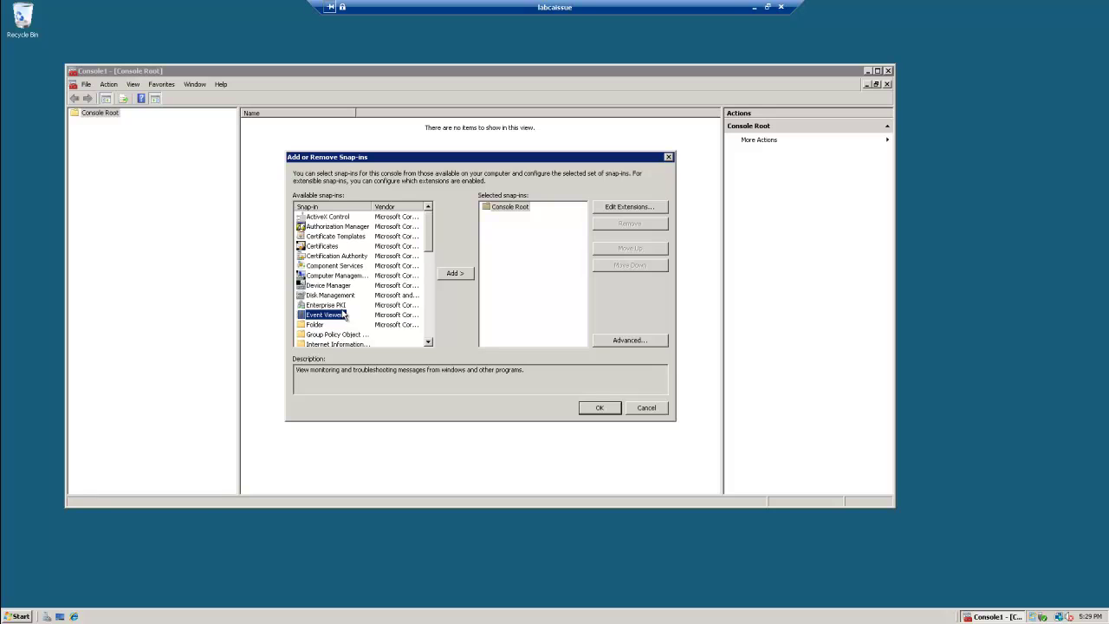
{"action": "left_click", "coordinate": [332, 247]}
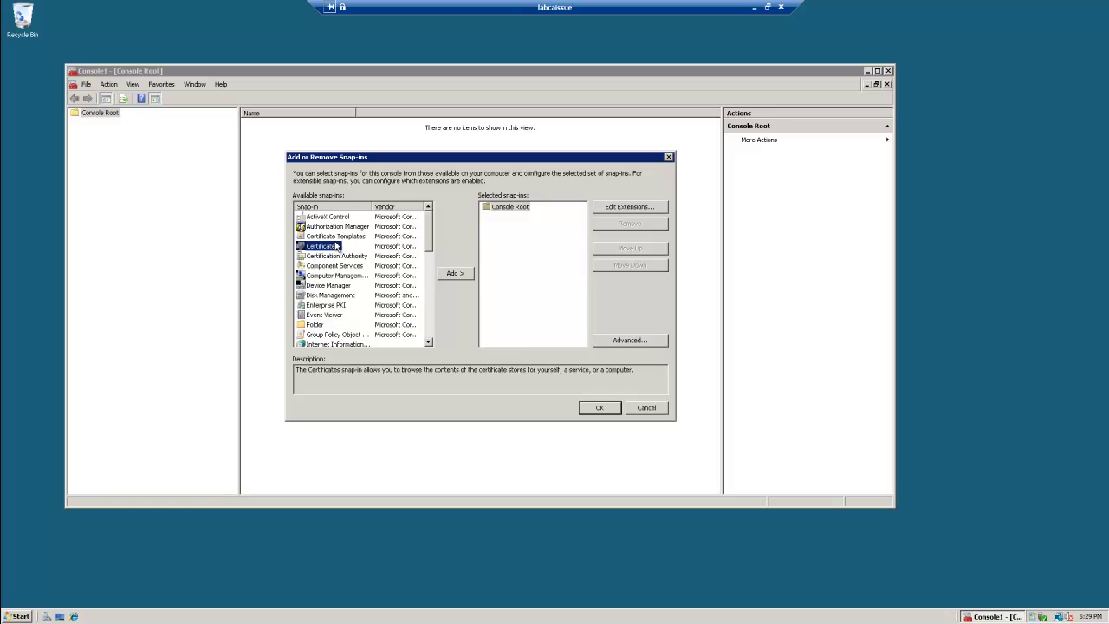
{"action": "left_click", "coordinate": [347, 237]}
{"action": "left_click", "coordinate": [345, 256]}
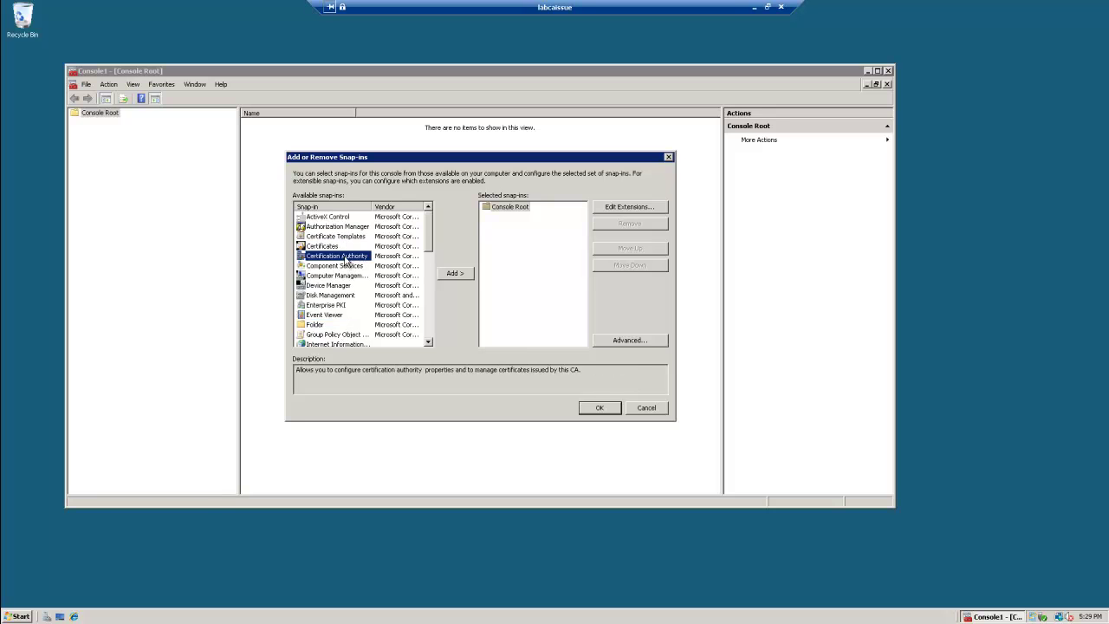
{"action": "left_click", "coordinate": [451, 274]}
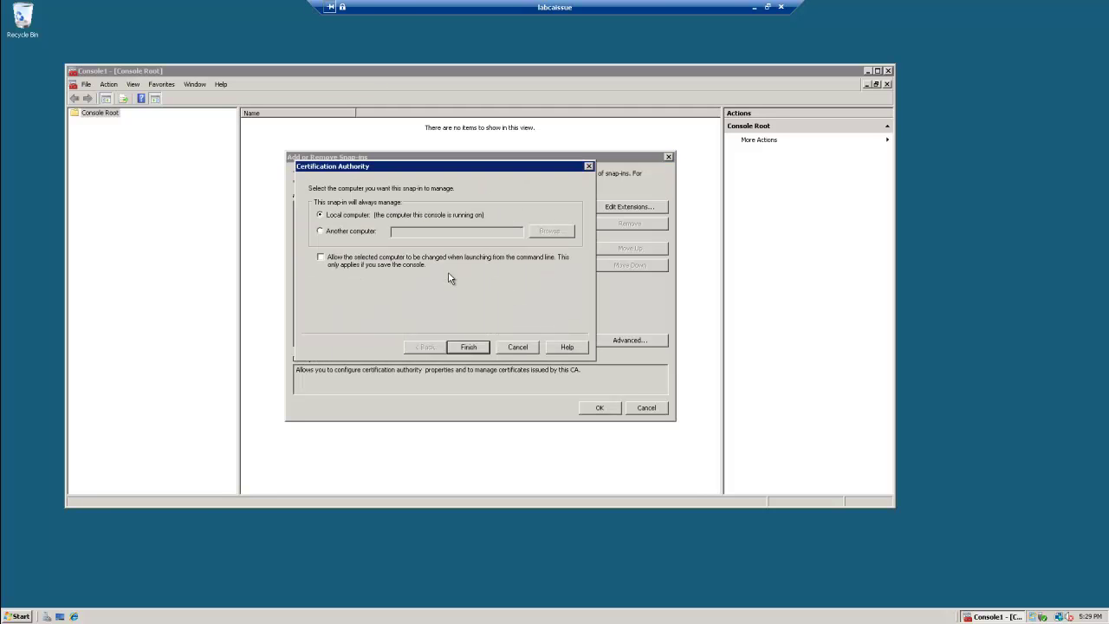
{"action": "left_click", "coordinate": [468, 347]}
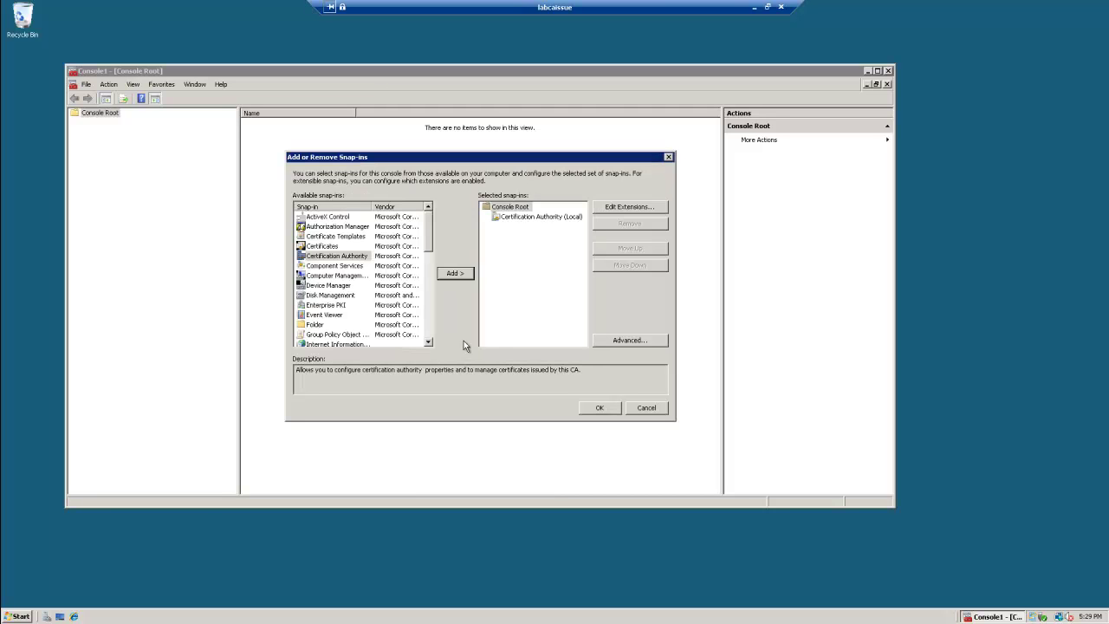
Add the Certificate Templates snap-in and confirm the console's snap-in selection
{"action": "left_click", "coordinate": [335, 237]}
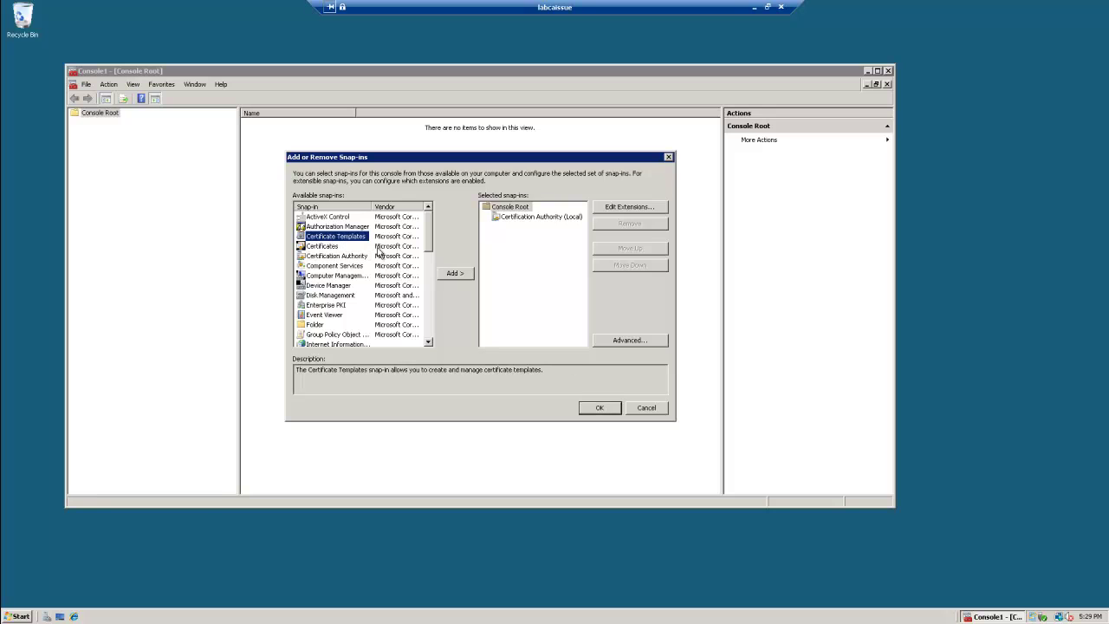
{"action": "left_click", "coordinate": [466, 278]}
{"action": "left_click", "coordinate": [592, 411]}
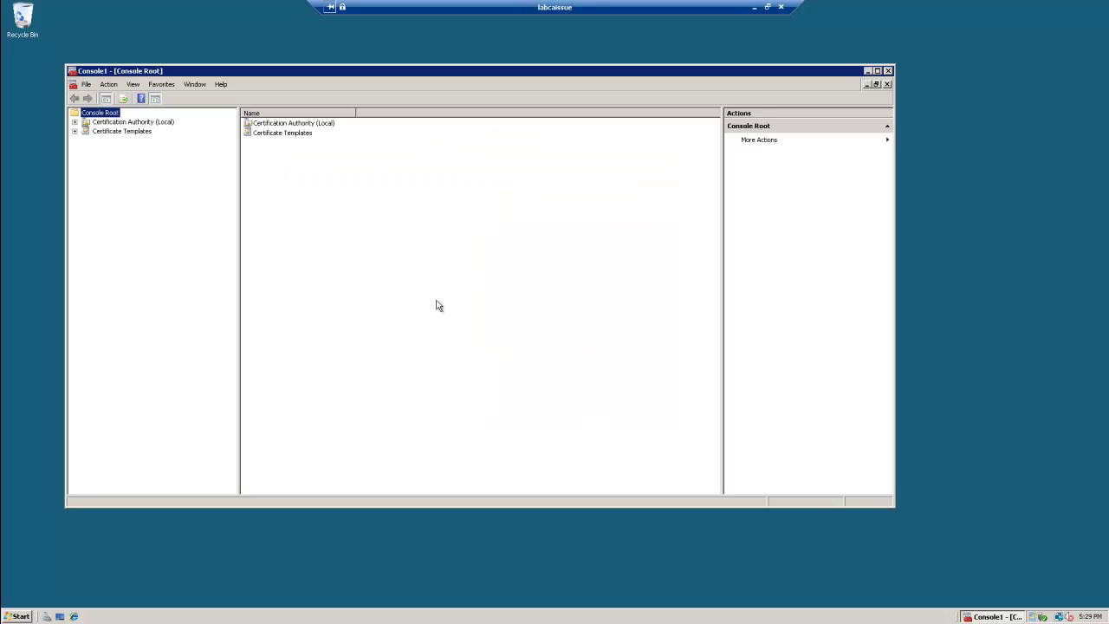
Duplicate the User certificate template as a Windows 2003 Server, Enterprise Edition template
{"action": "left_click", "coordinate": [109, 134]}
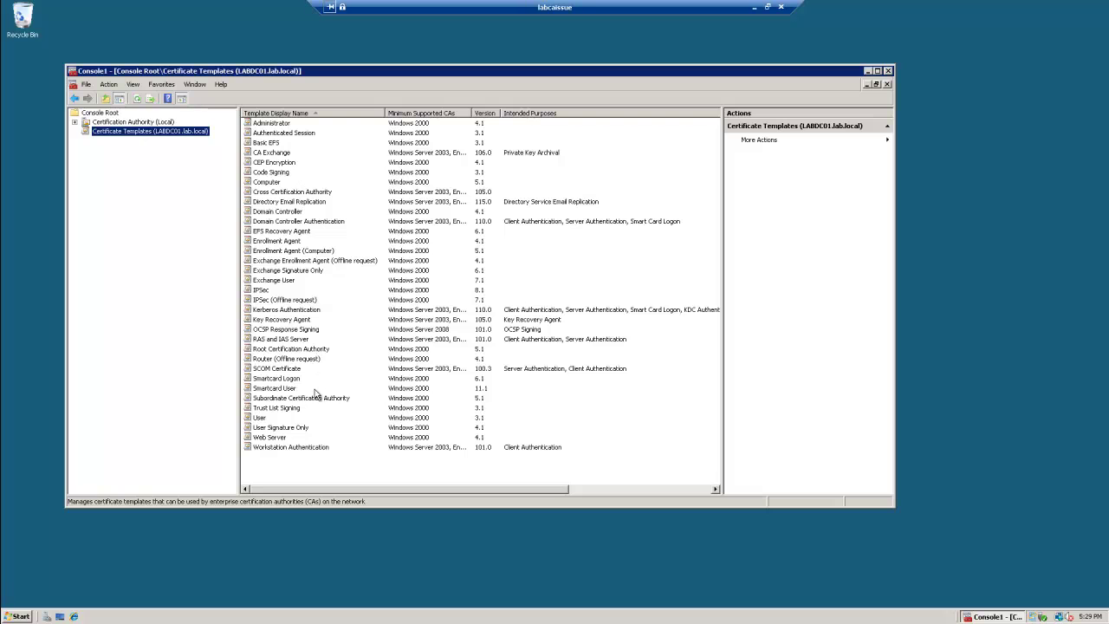
{"action": "left_click", "coordinate": [260, 419]}
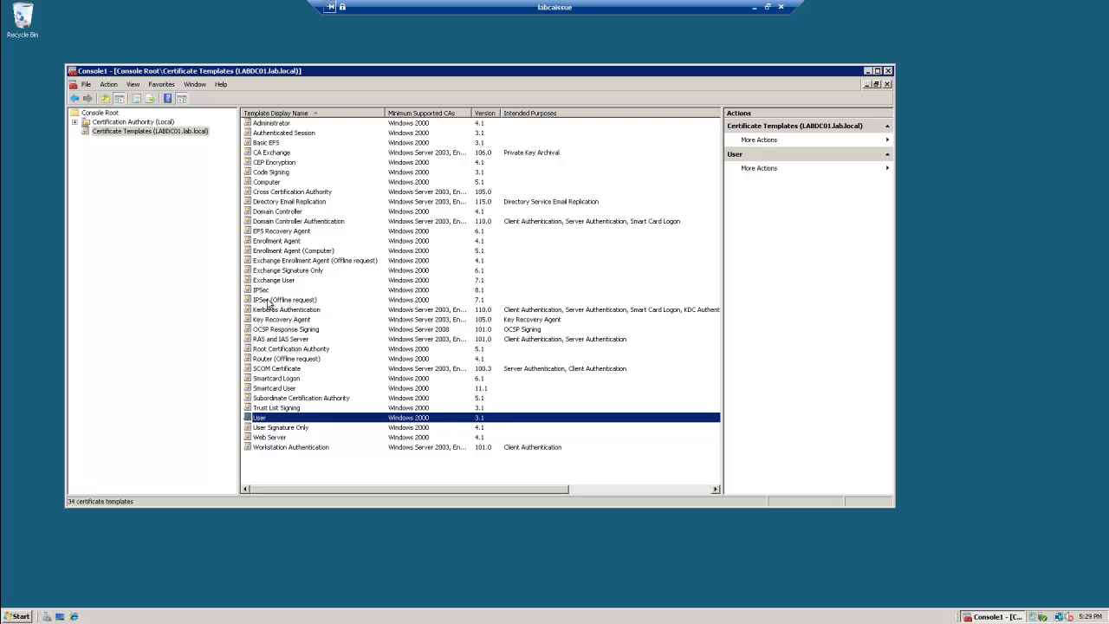
{"action": "right_click", "coordinate": [268, 419]}
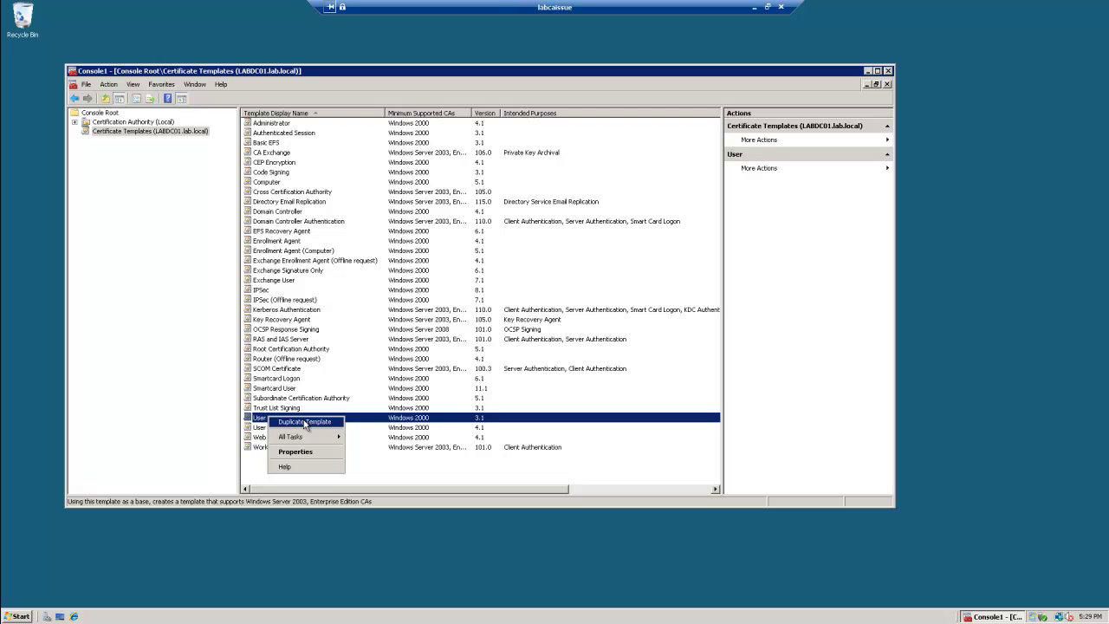
{"action": "left_click", "coordinate": [305, 423]}
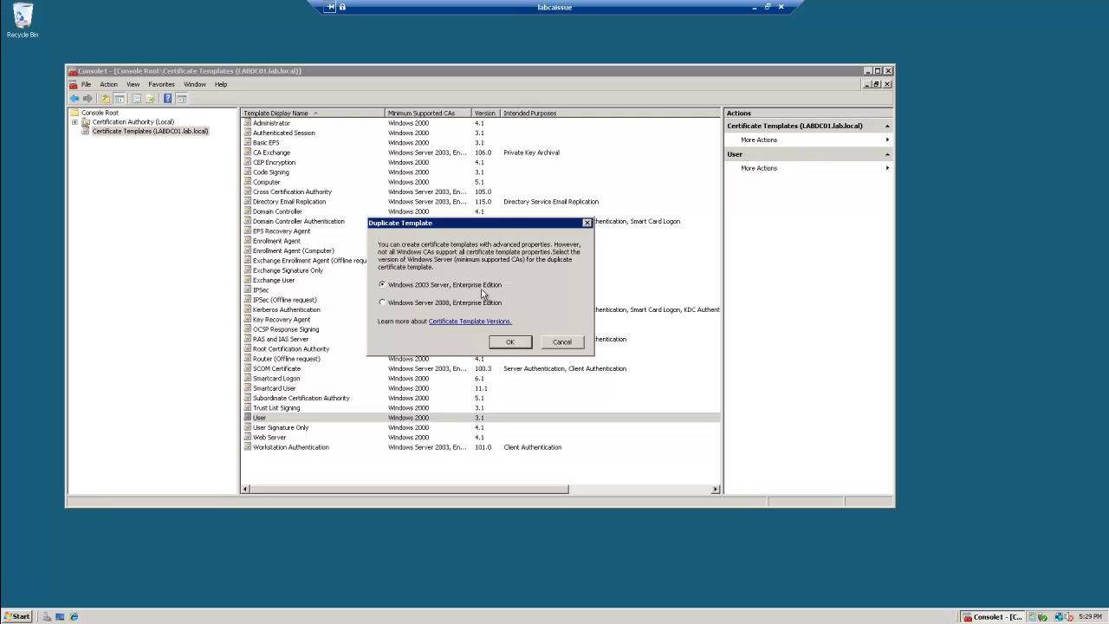
{"action": "left_click", "coordinate": [509, 343]}
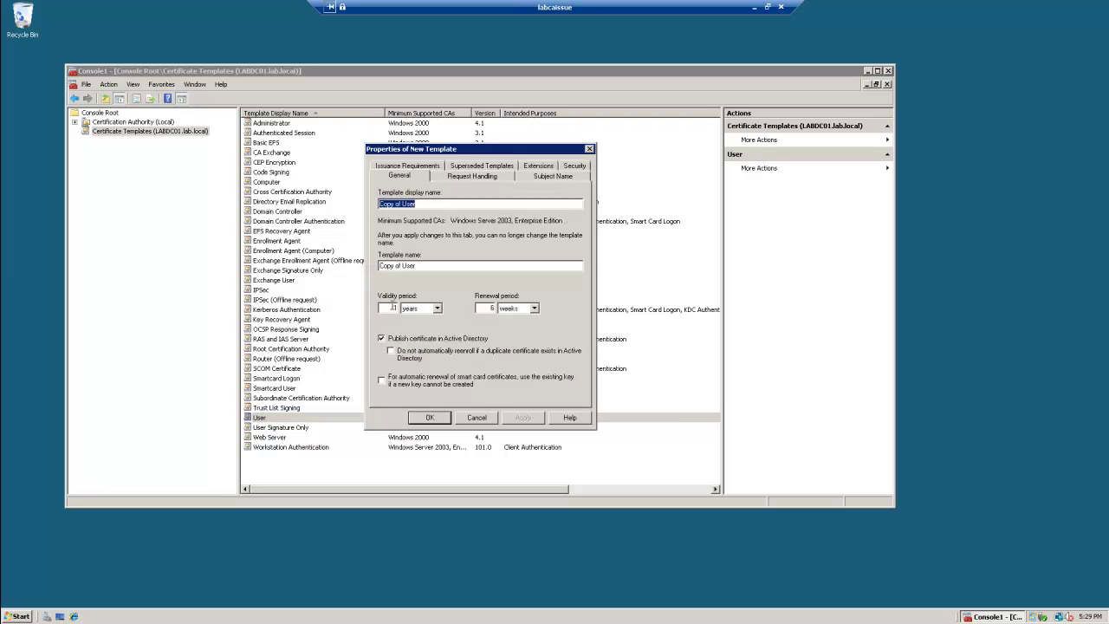
Set the new template's validity period to 2 years and its display name to Operations Manager 2012 Cert
{"action": "double_click", "coordinate": [392, 307]}
{"action": "type", "text": "2"}
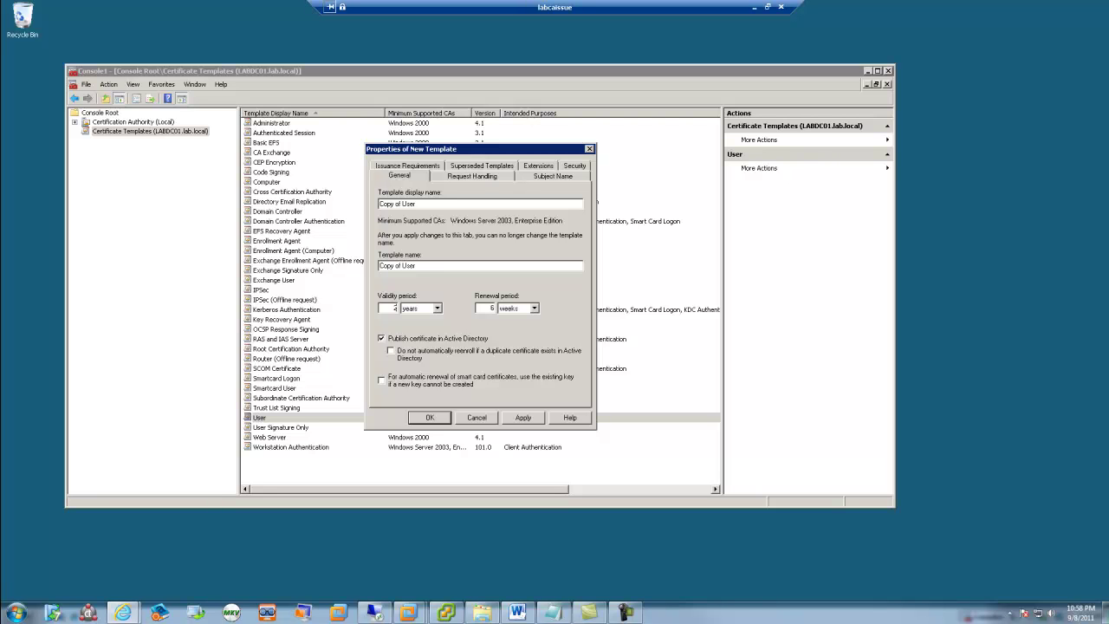
{"action": "left_click_drag", "start_coordinate": [435, 205], "coordinate": [378, 205]}
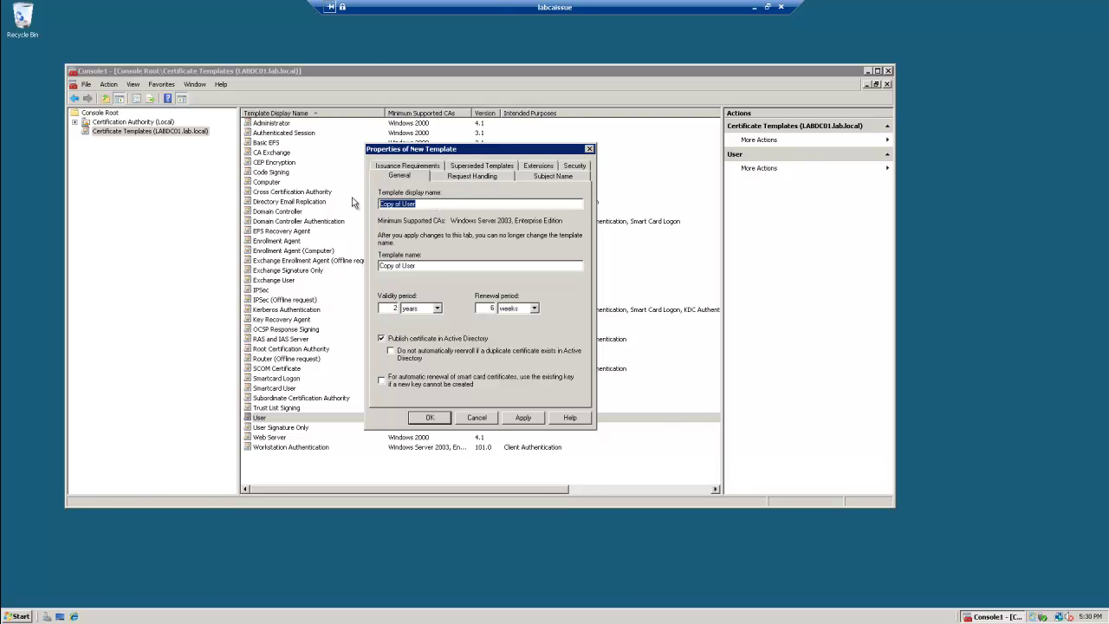
{"action": "type", "text": "S"}
{"action": "type", "text": "perations Mana"}
{"action": "type", "text": "ger 2"}
{"action": "type", "text": "012 Cert"}
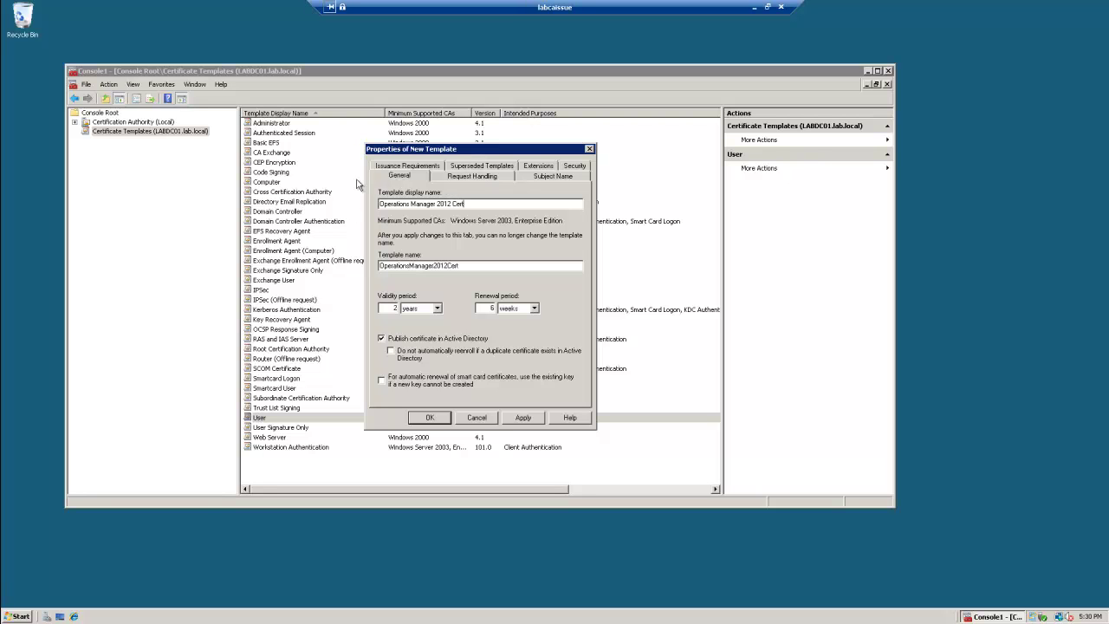
Set the template's minimum key size to 1024 and also allow the Microsoft RSA SChannel Cryptographic Provider
{"action": "left_click", "coordinate": [490, 178]}
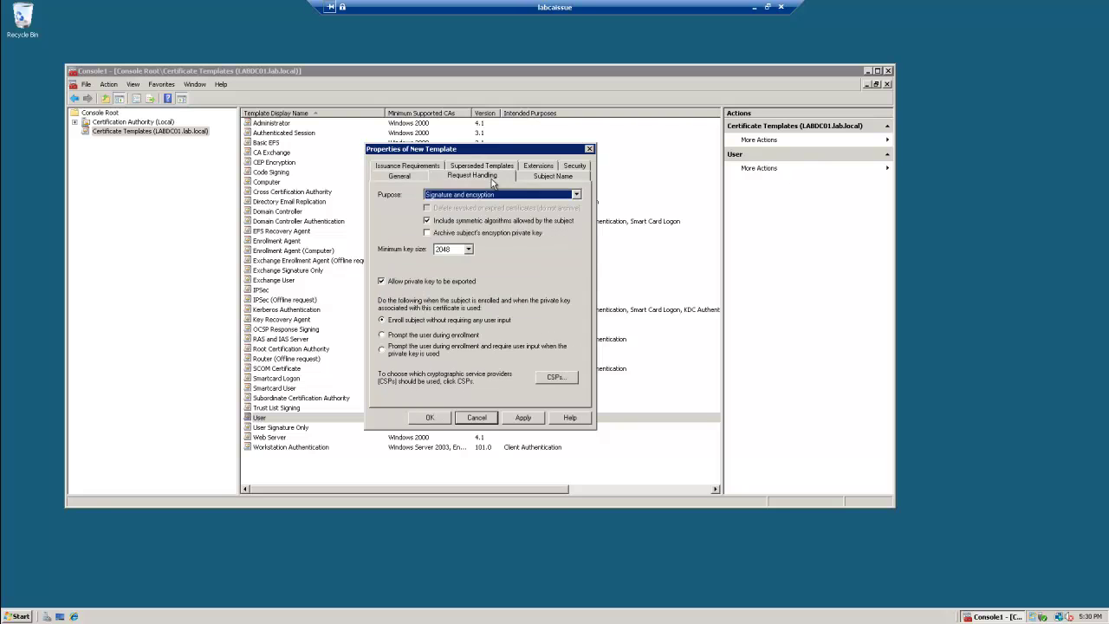
{"action": "left_click", "coordinate": [467, 248]}
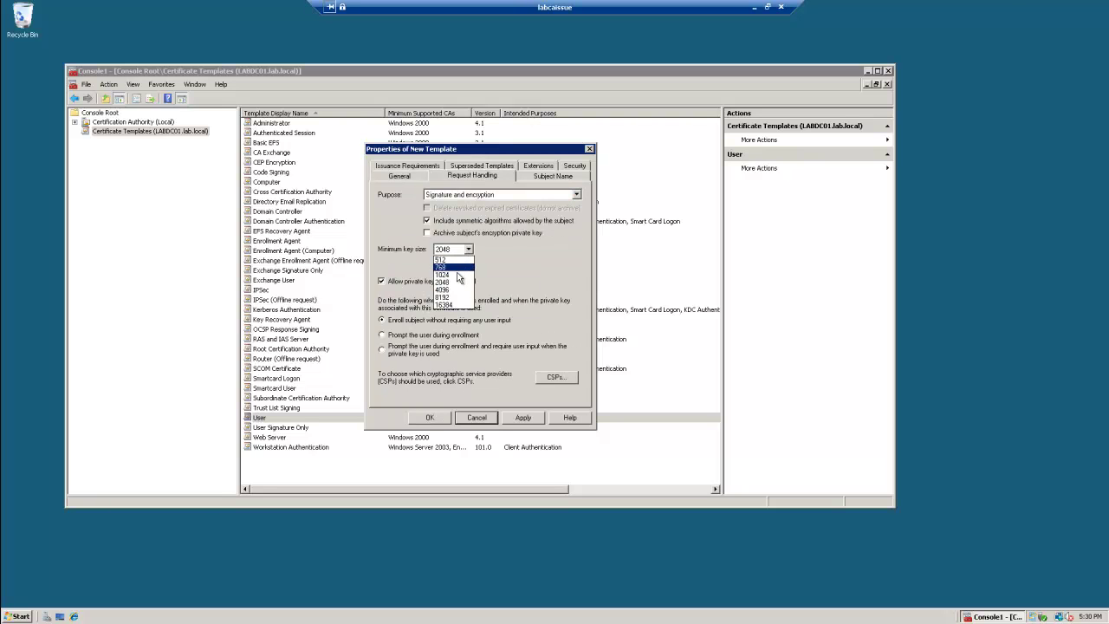
{"action": "left_click", "coordinate": [459, 275]}
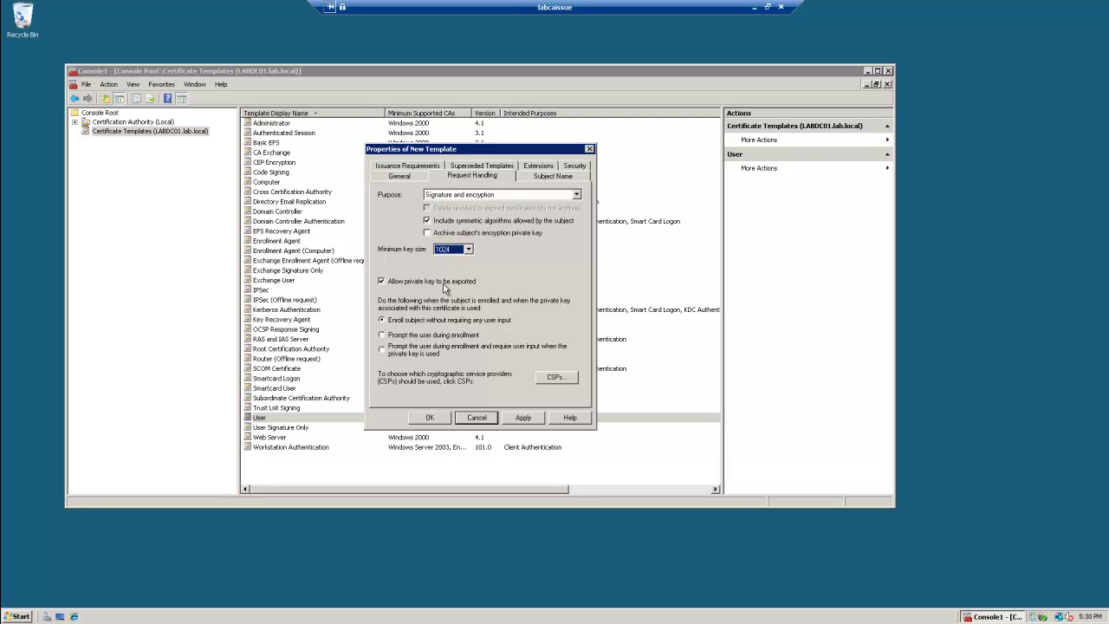
{"action": "left_click", "coordinate": [560, 383]}
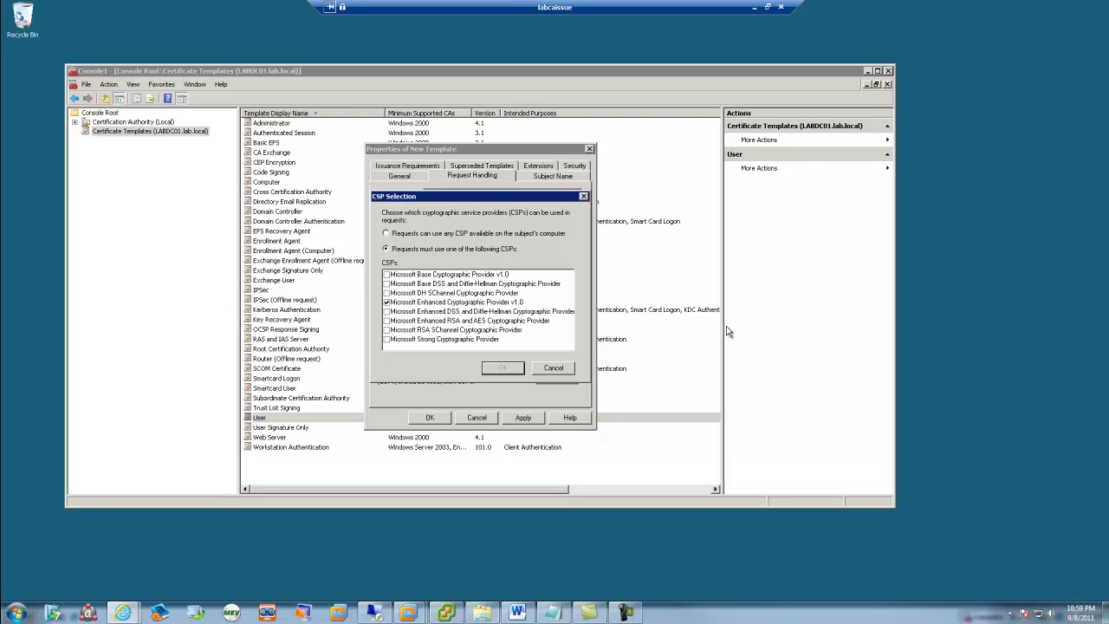
{"action": "left_click", "coordinate": [387, 331]}
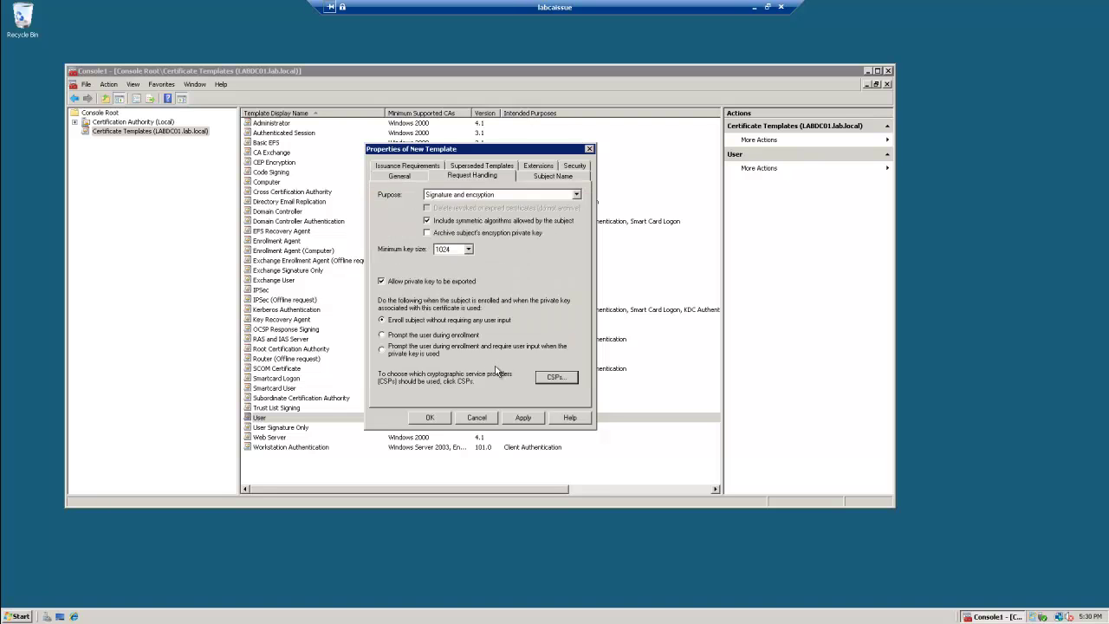
{"action": "left_click", "coordinate": [501, 368]}
Set the template's subject name to be supplied in the request and accept the security warning
{"action": "left_click", "coordinate": [551, 178]}
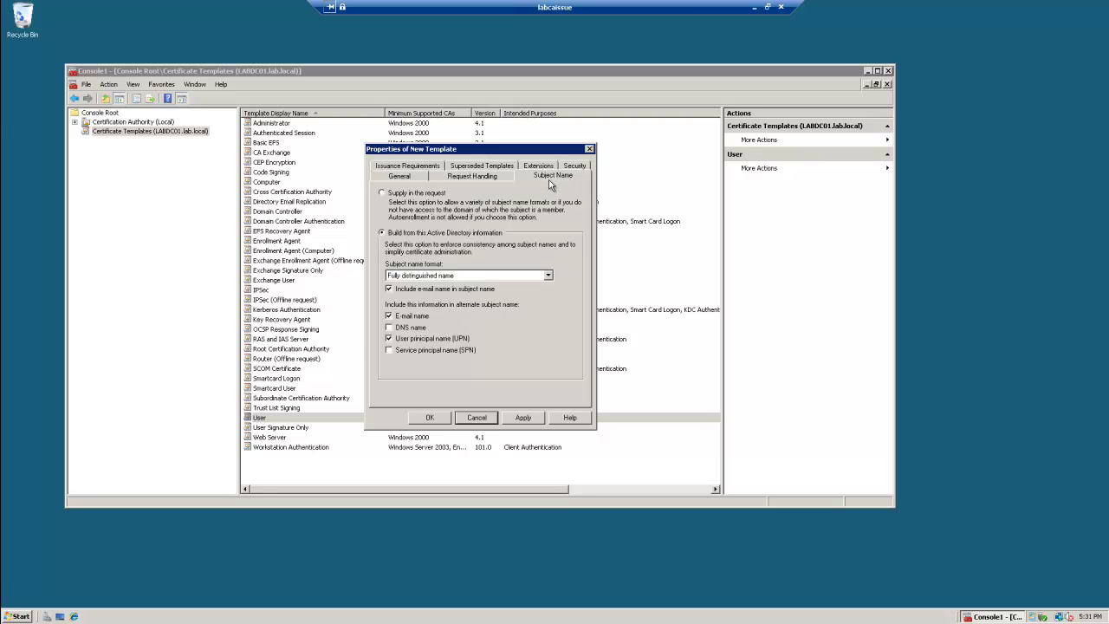
{"action": "left_click", "coordinate": [387, 193]}
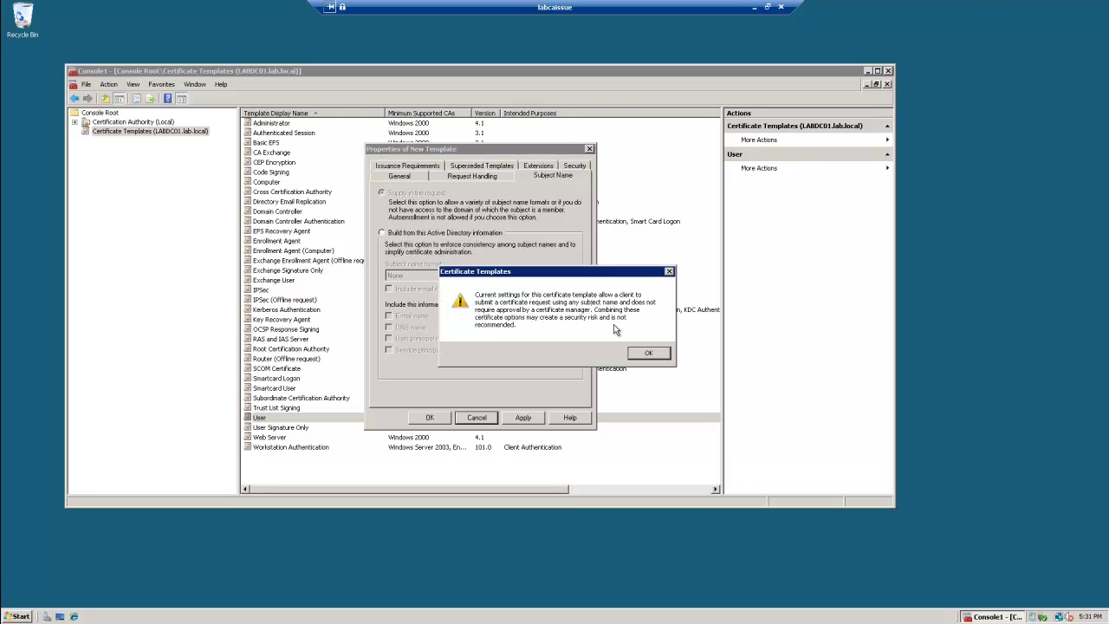
{"action": "left_click", "coordinate": [641, 353]}
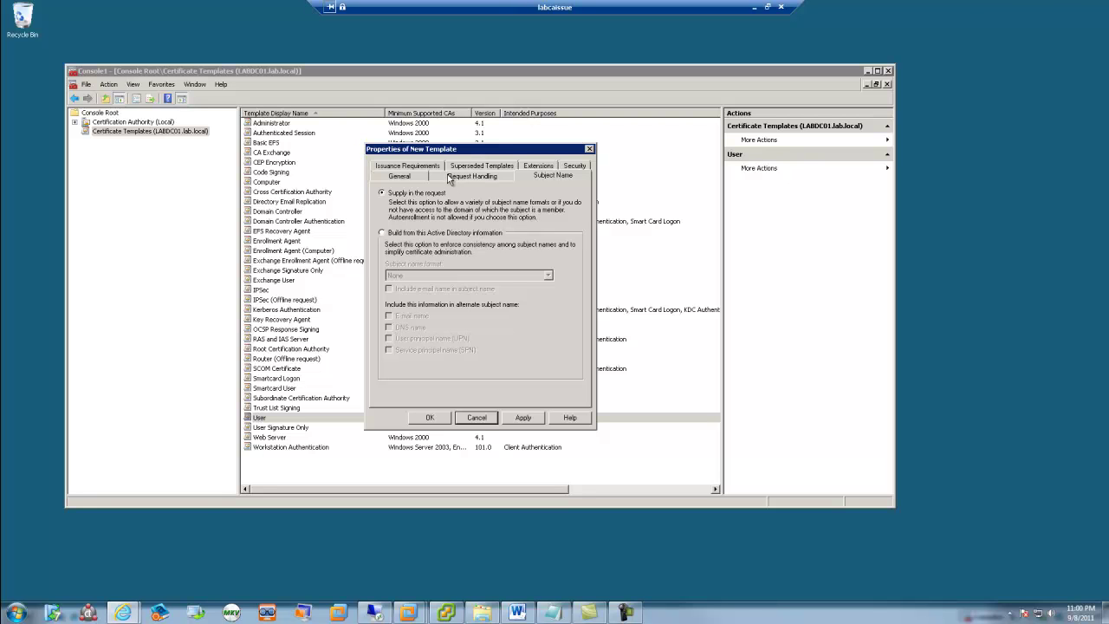
Remove Secure Email and Encrypting File System from the template's application policies
{"action": "left_click", "coordinate": [530, 167]}
{"action": "left_click", "coordinate": [576, 303]}
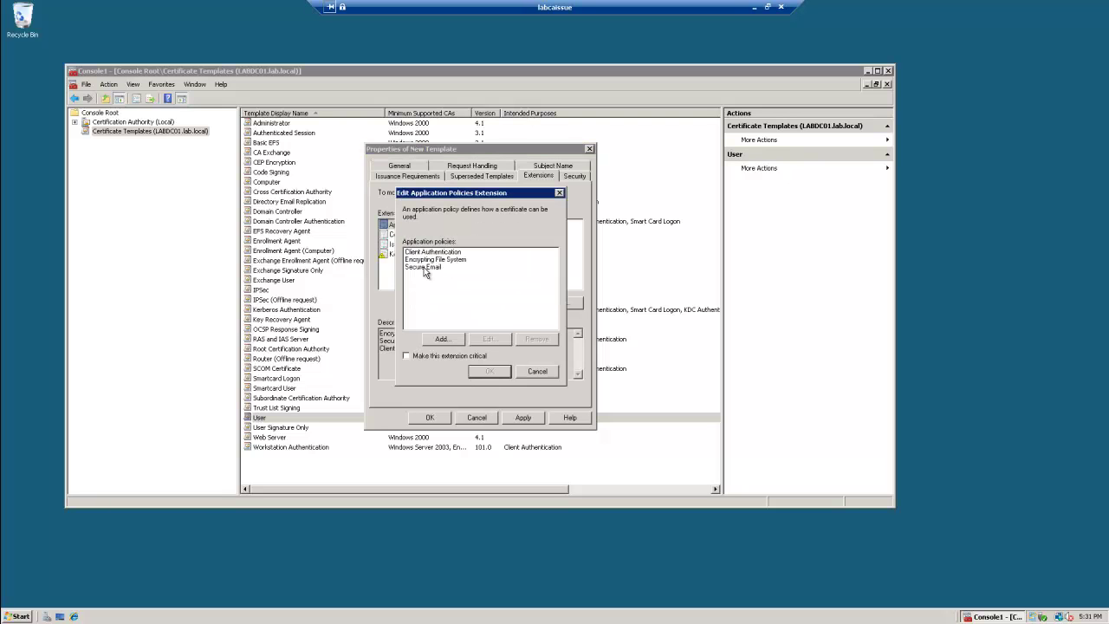
{"action": "left_click", "coordinate": [428, 268]}
{"action": "left_click", "coordinate": [537, 339]}
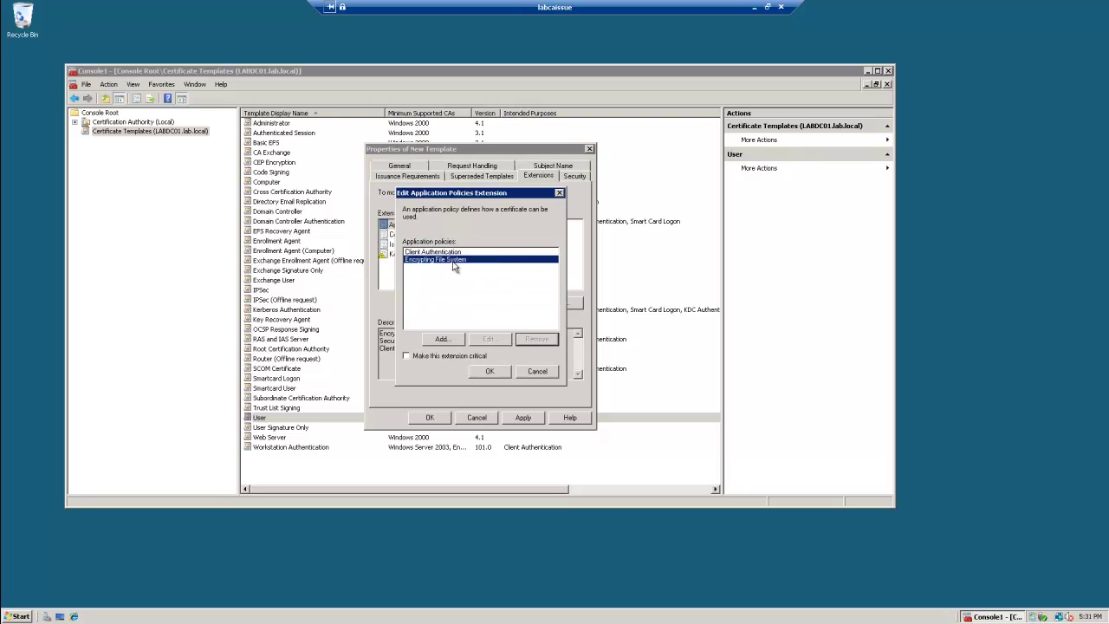
{"action": "left_click", "coordinate": [538, 339]}
Add Server Authentication to the template's application policies and confirm the extension changes
{"action": "left_click", "coordinate": [441, 339]}
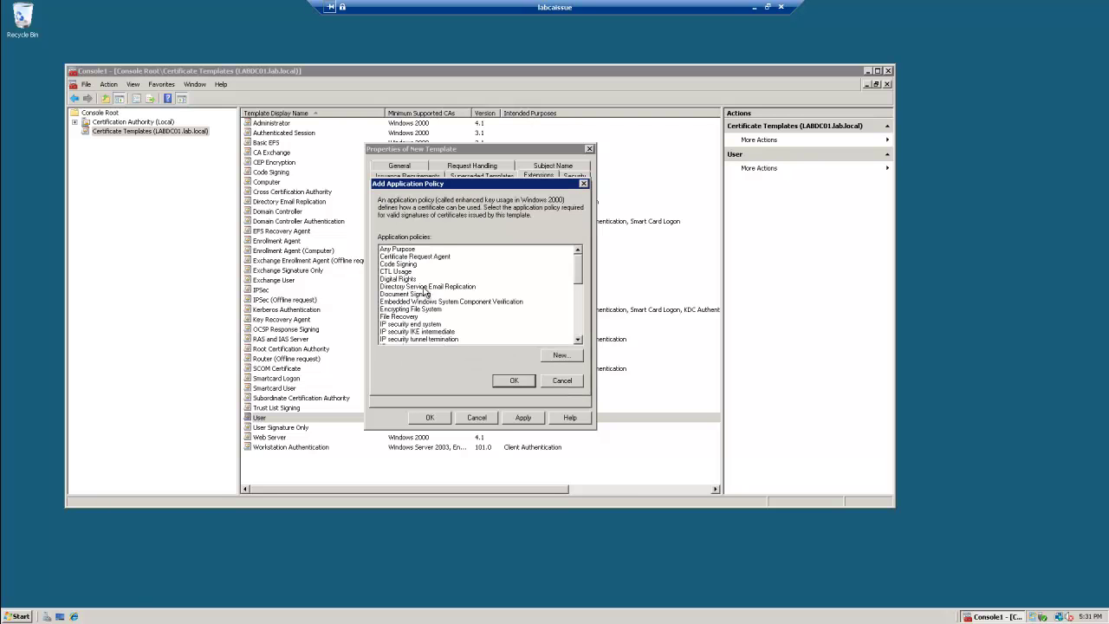
{"action": "left_click", "coordinate": [414, 293]}
{"action": "key", "text": "s"}
{"action": "key", "text": "Down"}
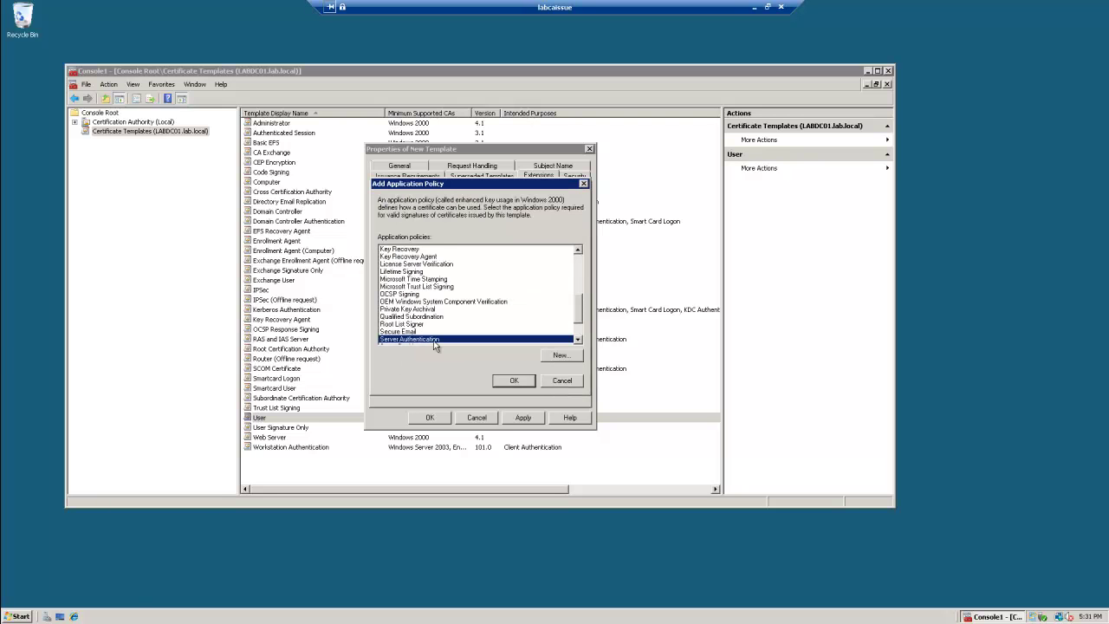
{"action": "left_click", "coordinate": [520, 381]}
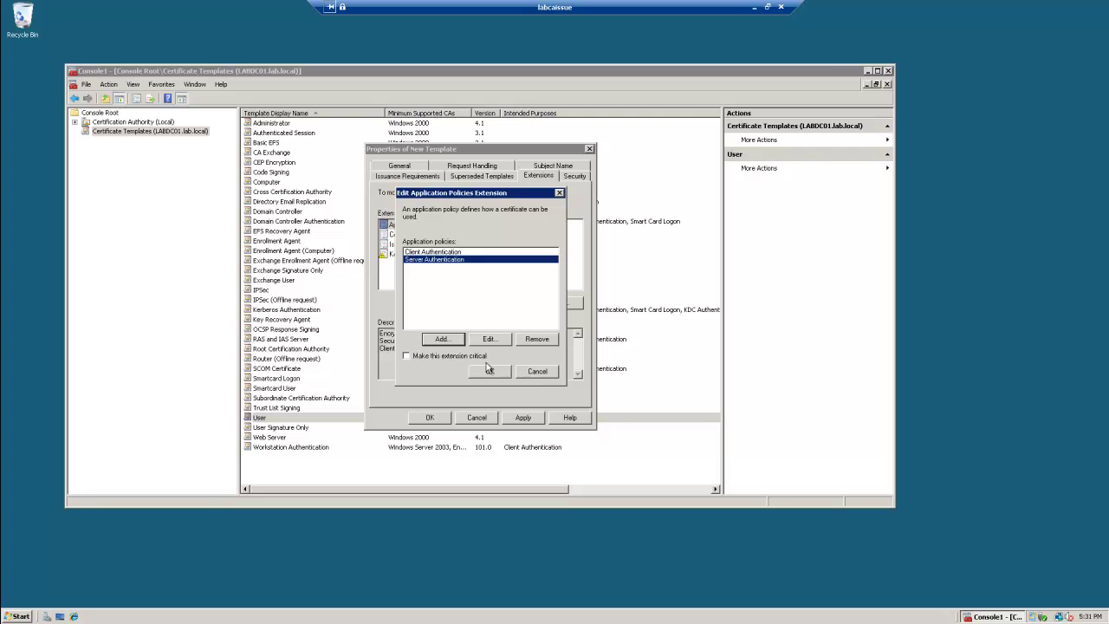
{"action": "left_click", "coordinate": [489, 371]}
Start adding an entry to the template's security permissions and include Computers in the object types to select from
{"action": "left_click", "coordinate": [577, 177]}
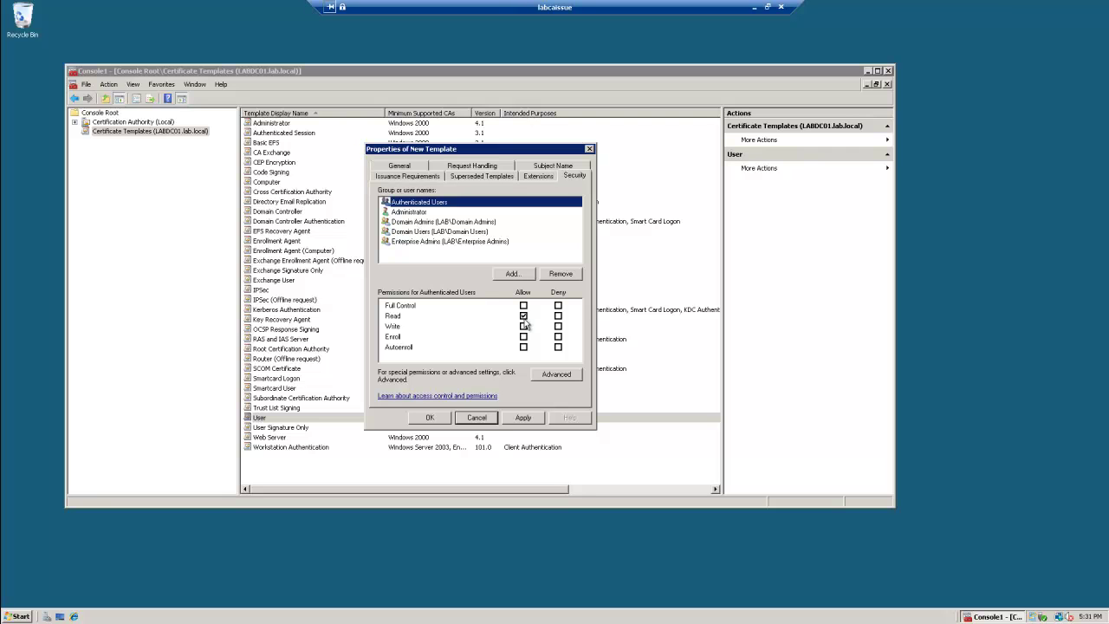
{"action": "left_click", "coordinate": [512, 275]}
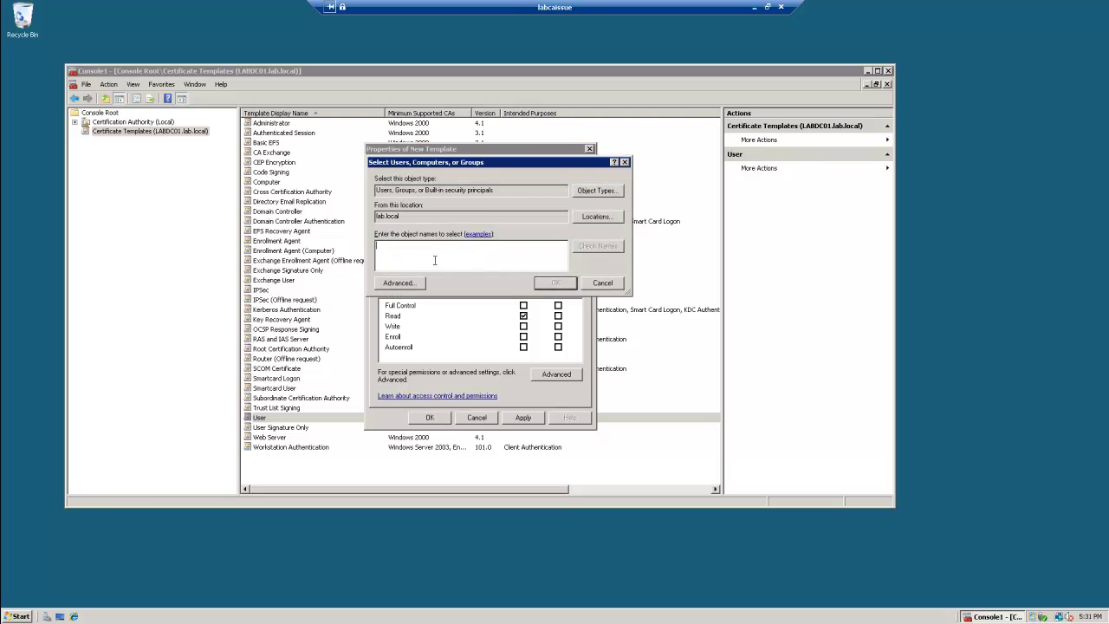
{"action": "type", "text": "LAB\\"}
{"action": "key", "text": "BackSpace"}
{"action": "key", "text": "BackSpace"}
{"action": "key", "text": "BackSpace"}
{"action": "key", "text": "BackSpace"}
{"action": "left_click", "coordinate": [596, 189]}
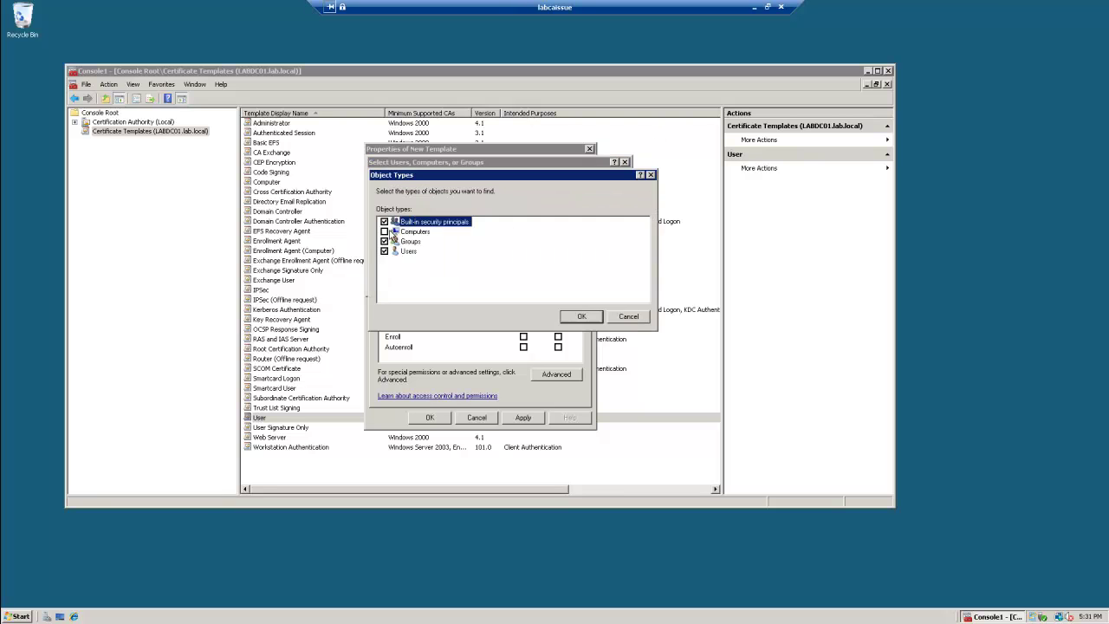
{"action": "left_click", "coordinate": [385, 231]}
{"action": "left_click", "coordinate": [579, 316]}
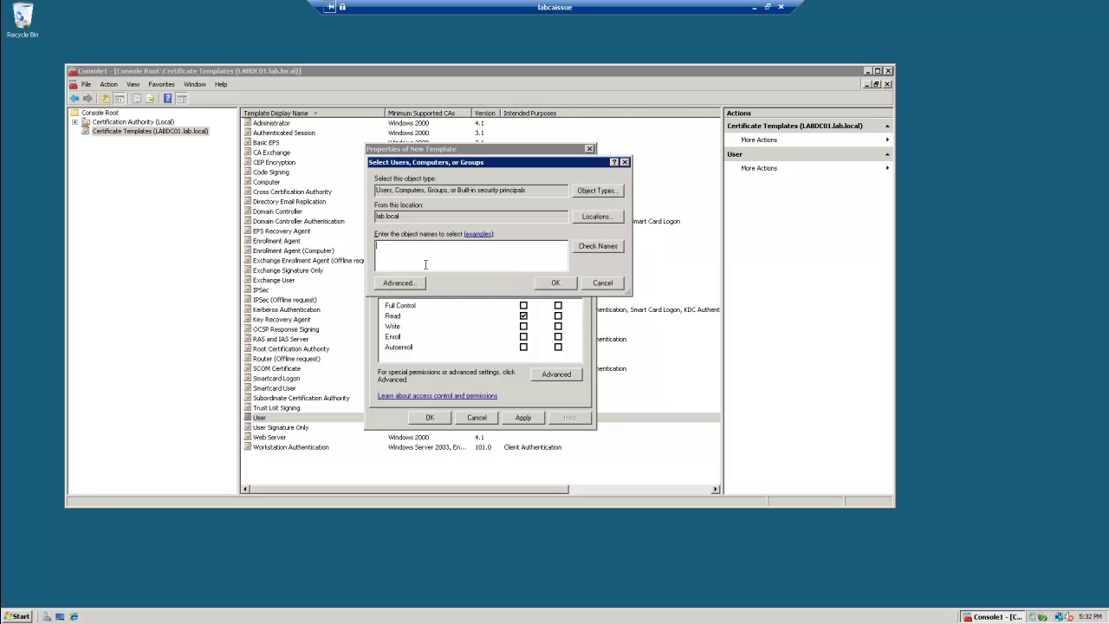
Add the LABCAISSUE computer to the template's security permissions, allow it only Enroll with Read cleared, and apply the changes
{"action": "type", "text": "LABDC"}
{"action": "left_click", "coordinate": [619, 242]}
{"action": "left_click", "coordinate": [610, 341]}
{"action": "key", "text": "BackSpace"}
{"action": "key", "text": "BackSpace"}
{"action": "type", "text": "BC"}
{"action": "left_click", "coordinate": [593, 245]}
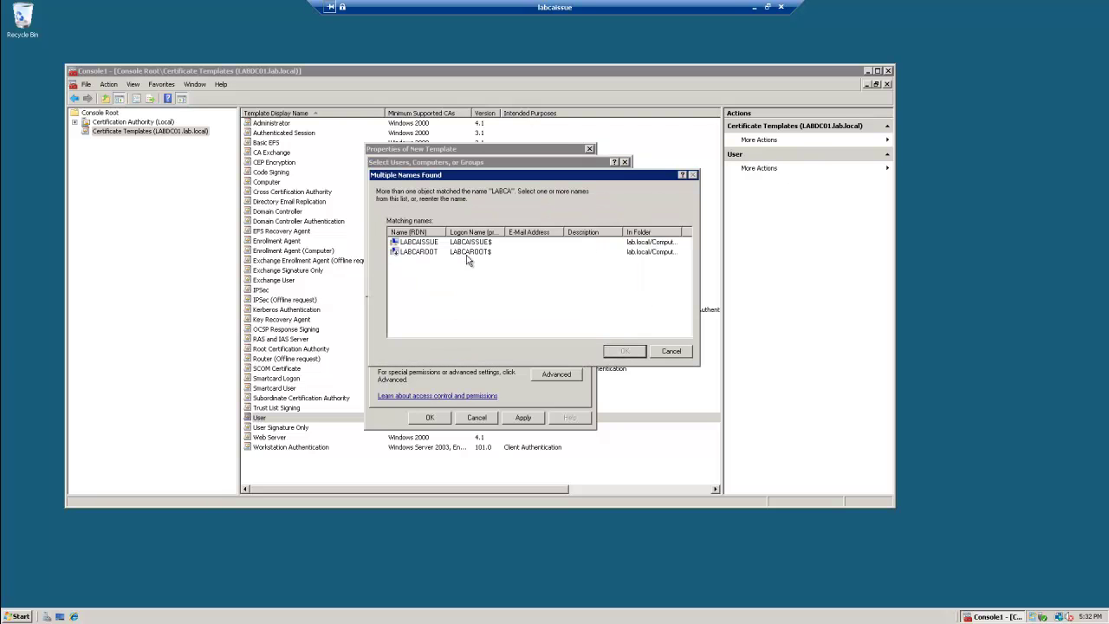
{"action": "double_click", "coordinate": [440, 244]}
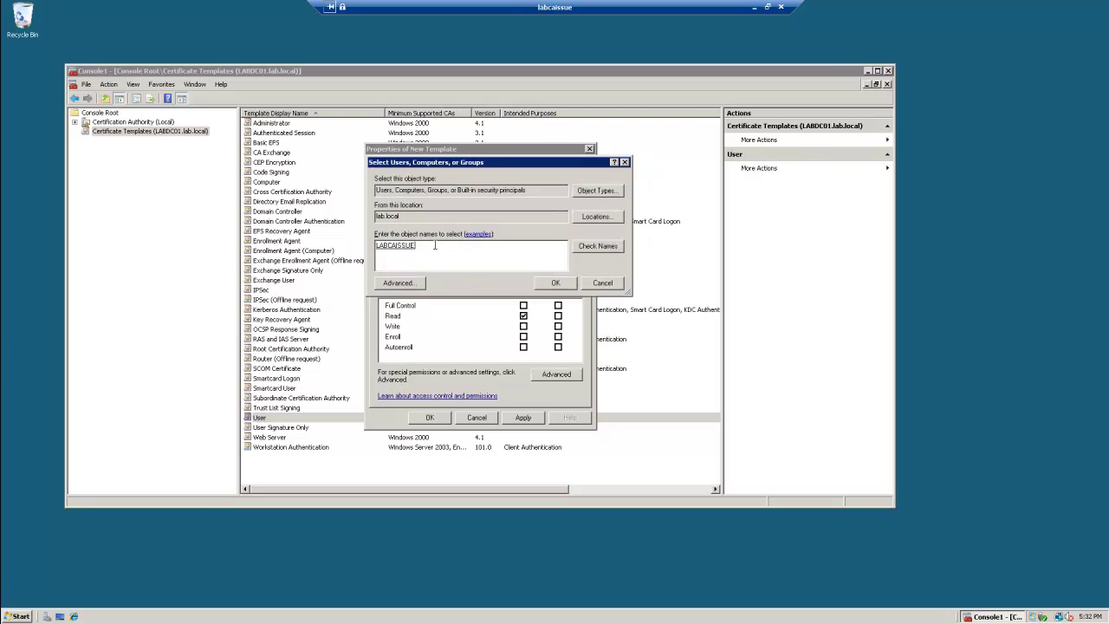
{"action": "left_click", "coordinate": [552, 285]}
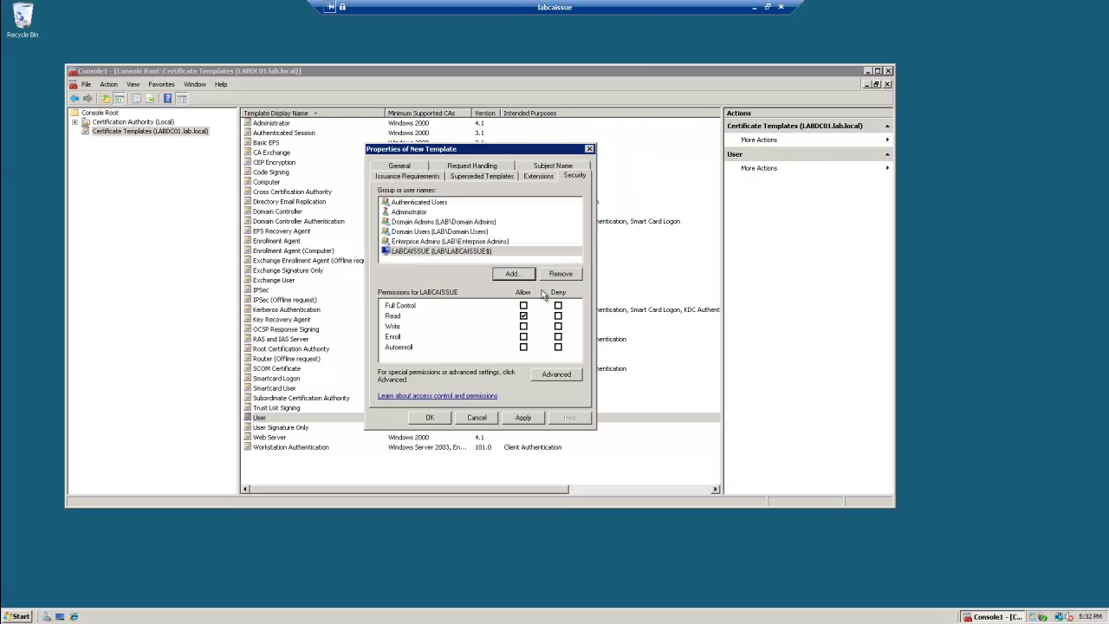
{"action": "left_click", "coordinate": [524, 337]}
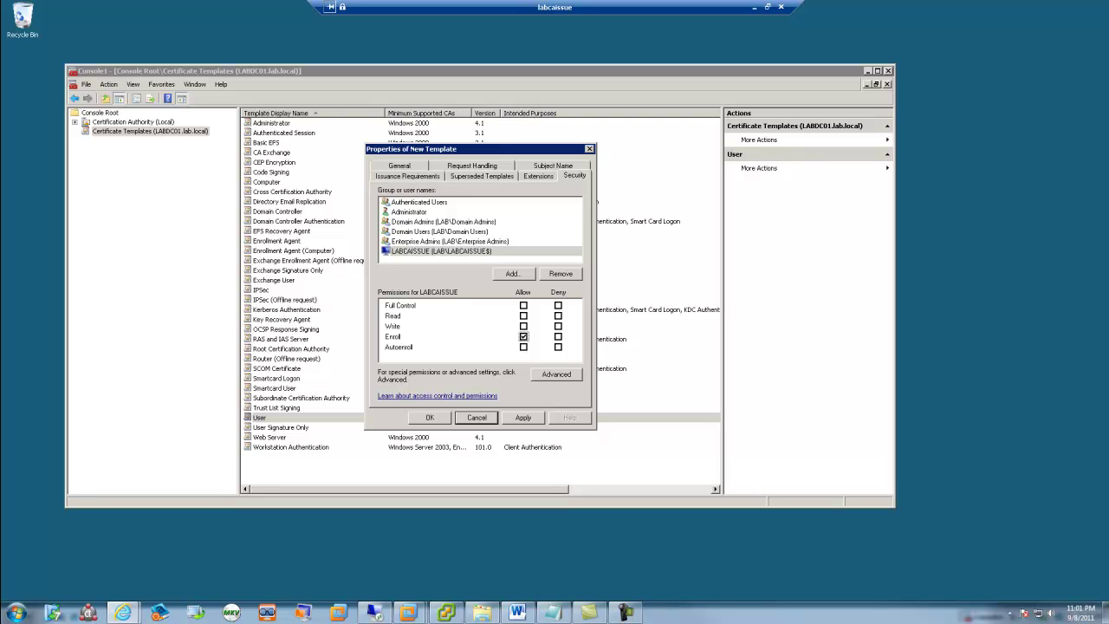
{"action": "left_click", "coordinate": [523, 417]}
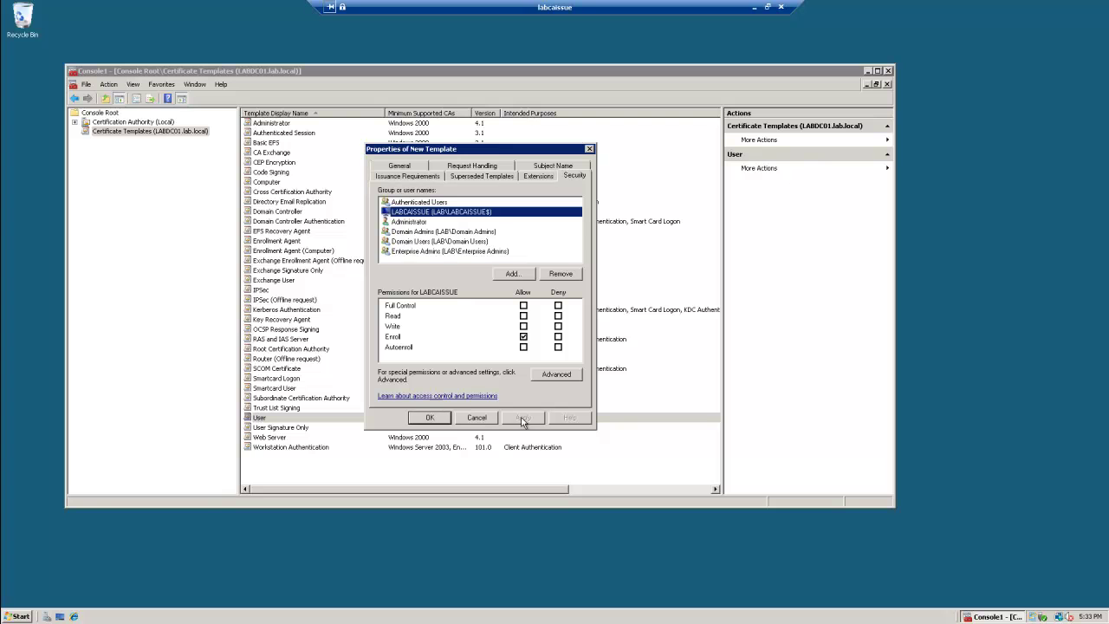
Review the template's General, Request Handling, Issuance Requirements, Security and Extensions settings, and confirm the template properties
{"action": "left_click", "coordinate": [400, 168]}
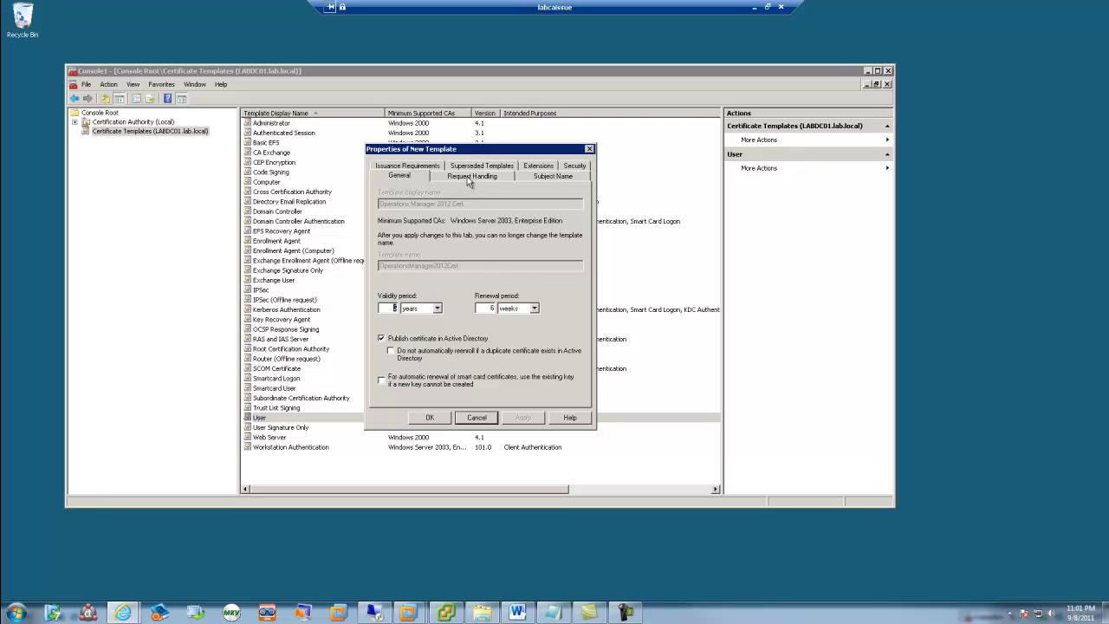
{"action": "left_click", "coordinate": [471, 177]}
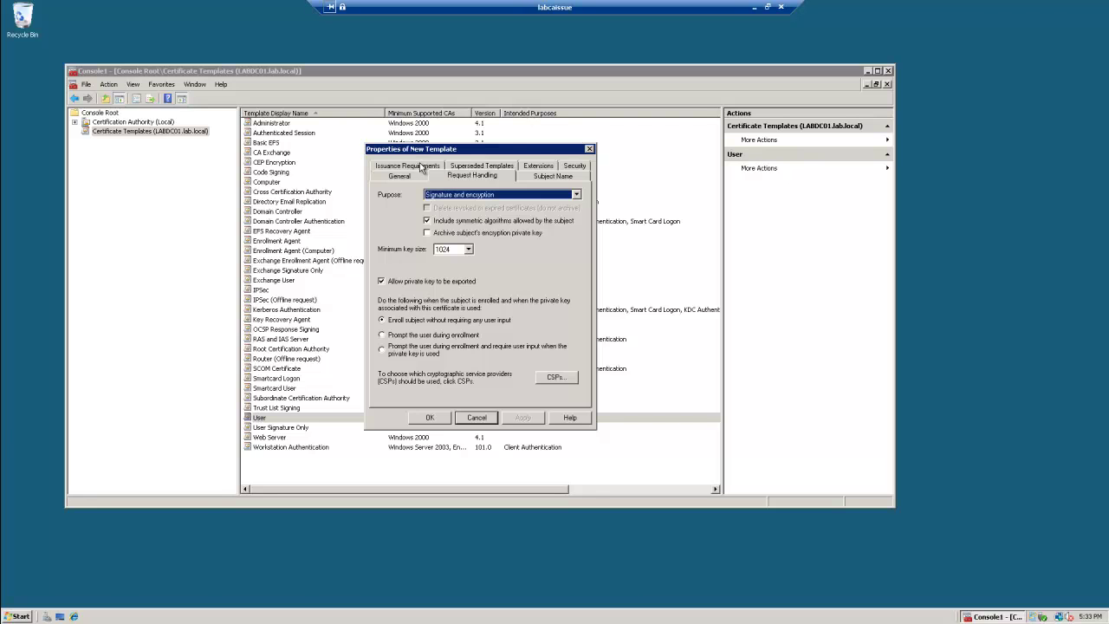
{"action": "left_click", "coordinate": [419, 166]}
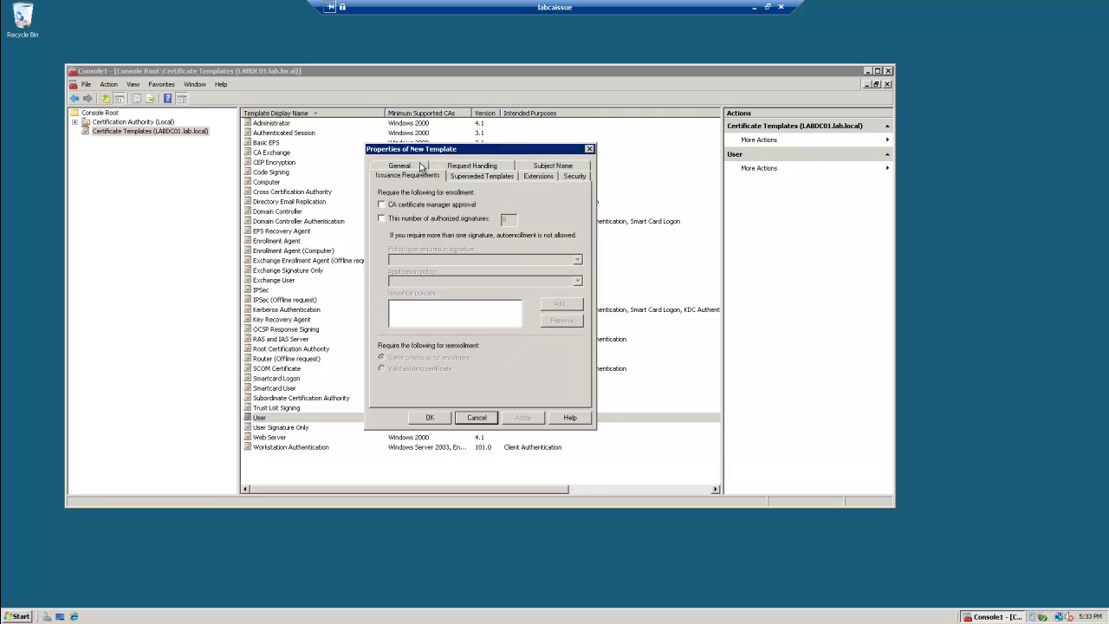
{"action": "left_click", "coordinate": [576, 177]}
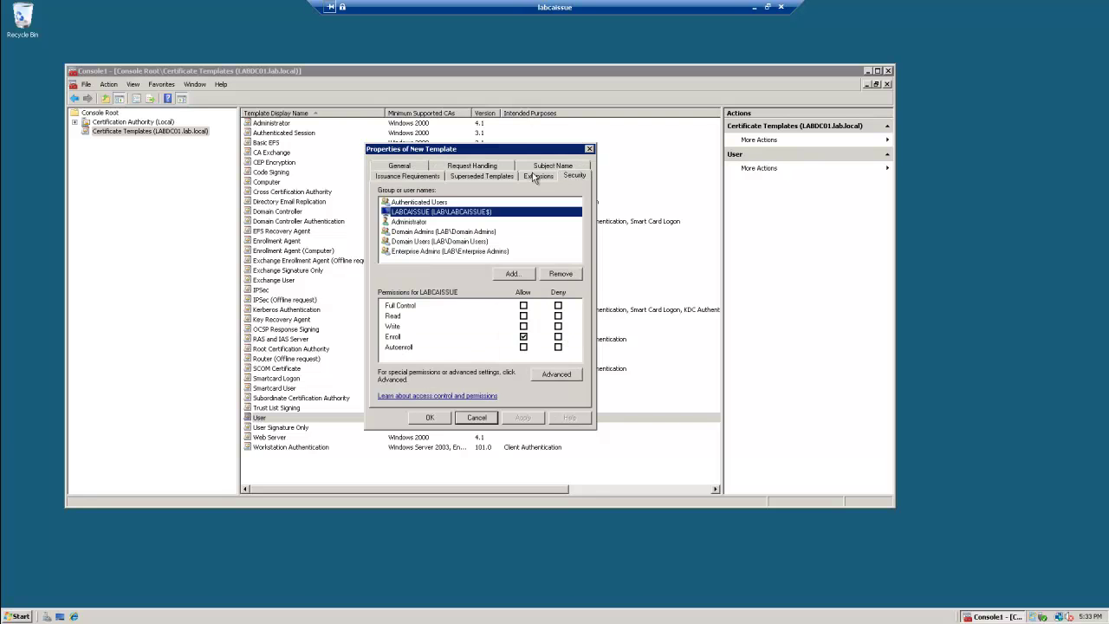
{"action": "left_click", "coordinate": [536, 177]}
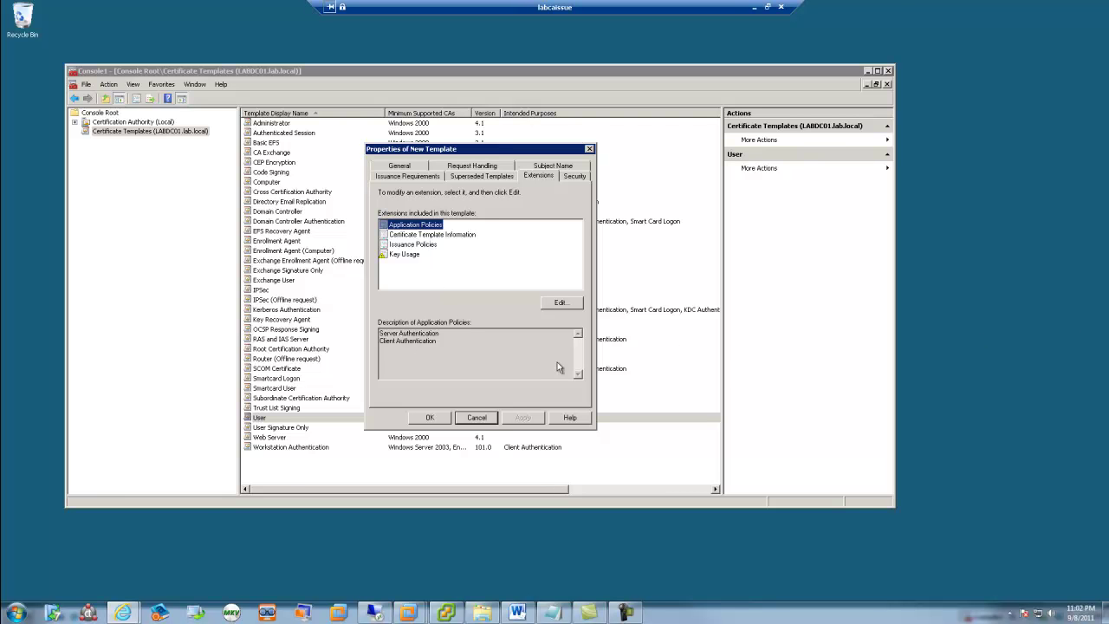
{"action": "left_click", "coordinate": [430, 417]}
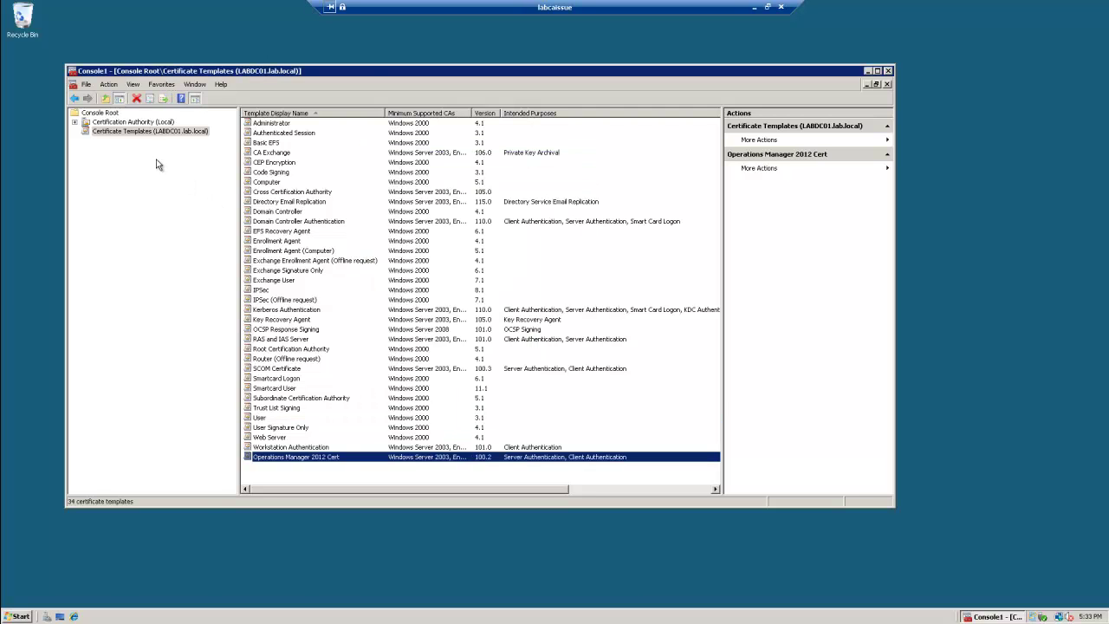
Enable the Operations Manager 2012 Cert template for issuing on Lab-Issuing-CA and select it among the CA's certificate templates
{"action": "left_click", "coordinate": [156, 122]}
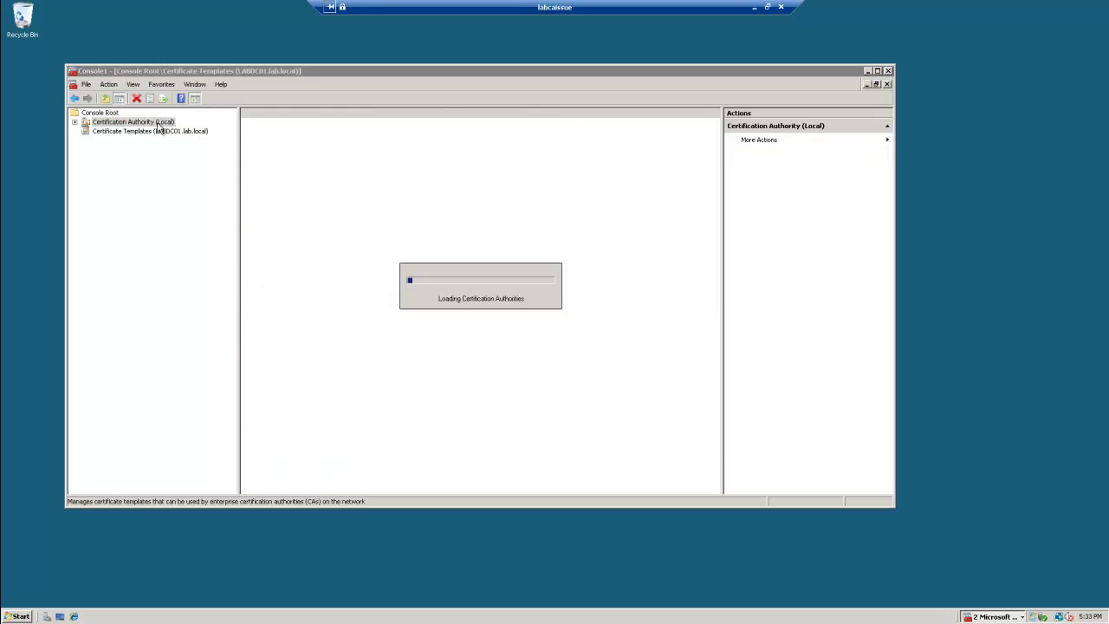
{"action": "left_click", "coordinate": [76, 122]}
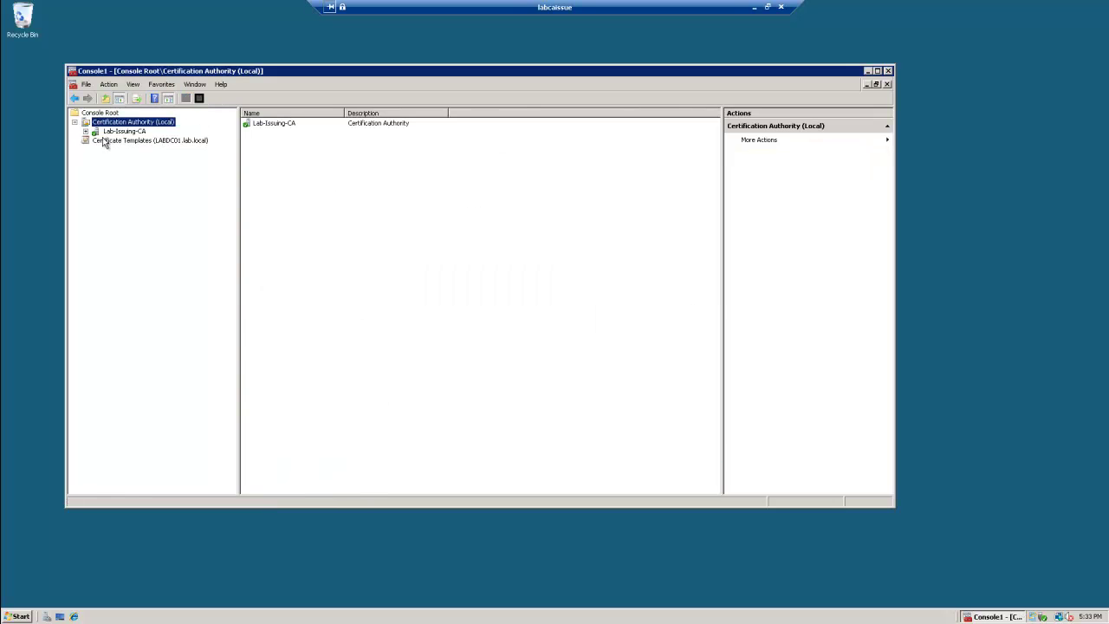
{"action": "left_click", "coordinate": [85, 130]}
{"action": "left_click", "coordinate": [126, 177]}
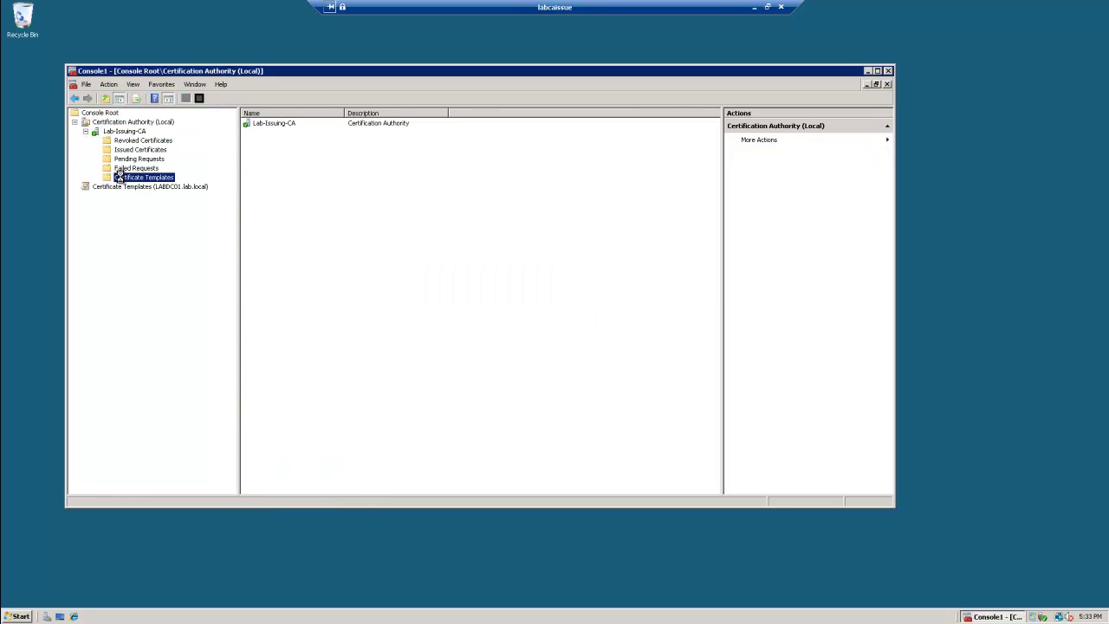
{"action": "right_click", "coordinate": [141, 177]}
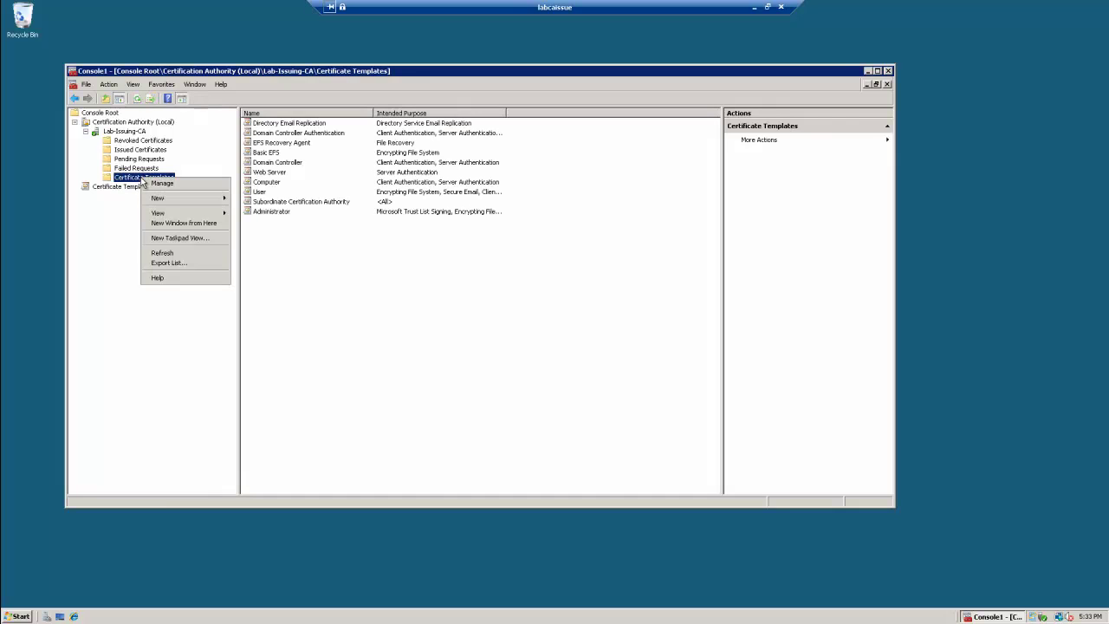
{"action": "mouse_move", "coordinate": [175, 201]}
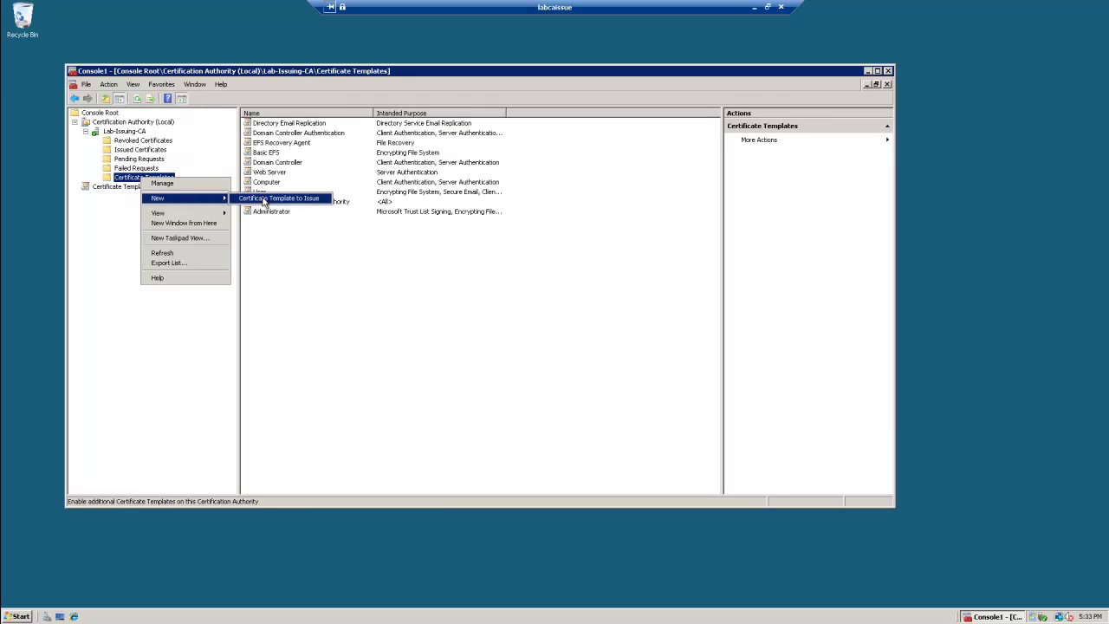
{"action": "left_click", "coordinate": [265, 201]}
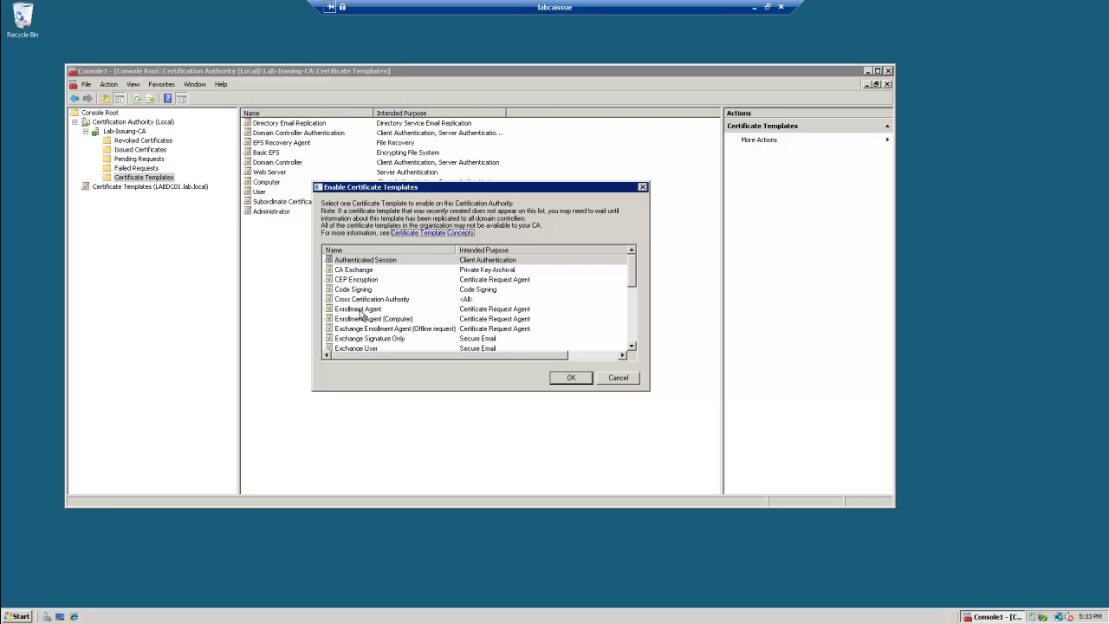
{"action": "scroll", "coordinate": [364, 314], "scroll_direction": "down", "scroll_amount": 3}
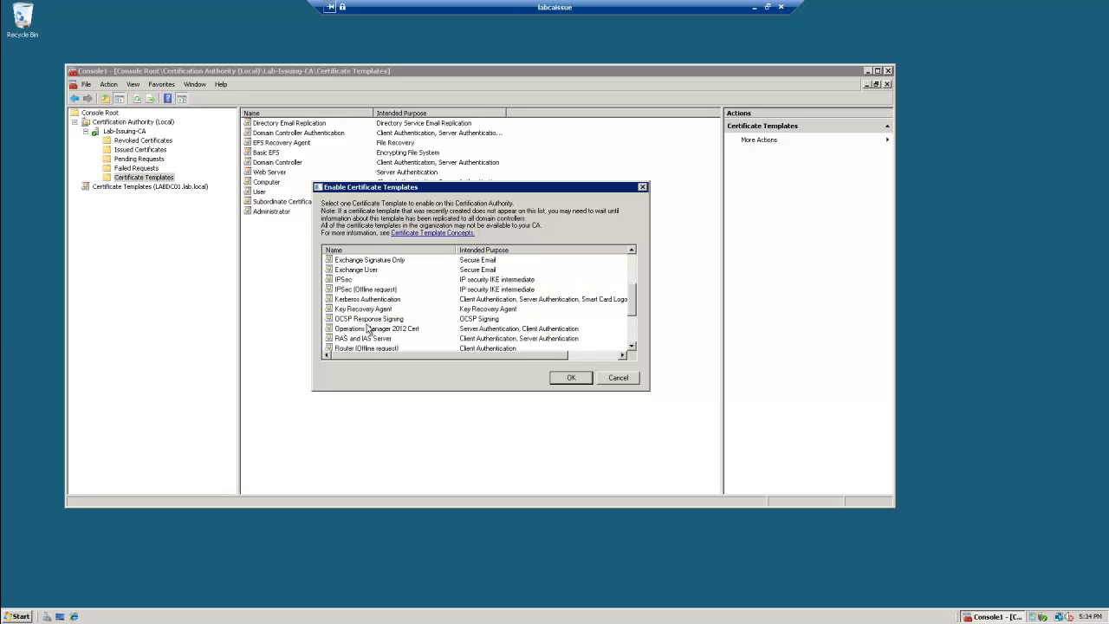
{"action": "left_click", "coordinate": [369, 328]}
{"action": "left_click", "coordinate": [579, 379]}
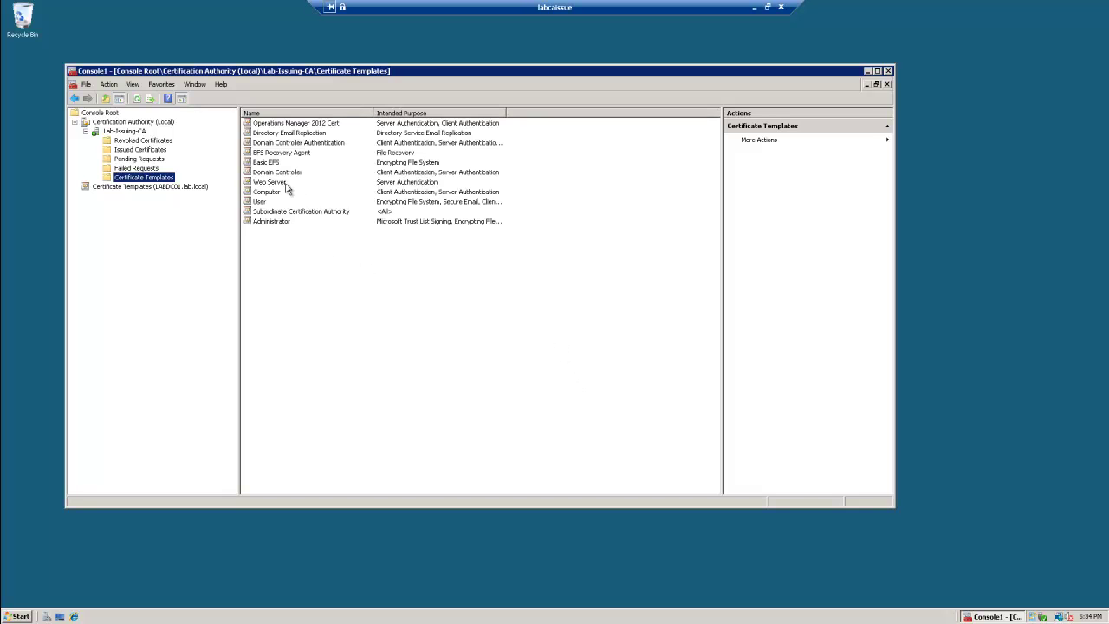
{"action": "left_click", "coordinate": [305, 124]}
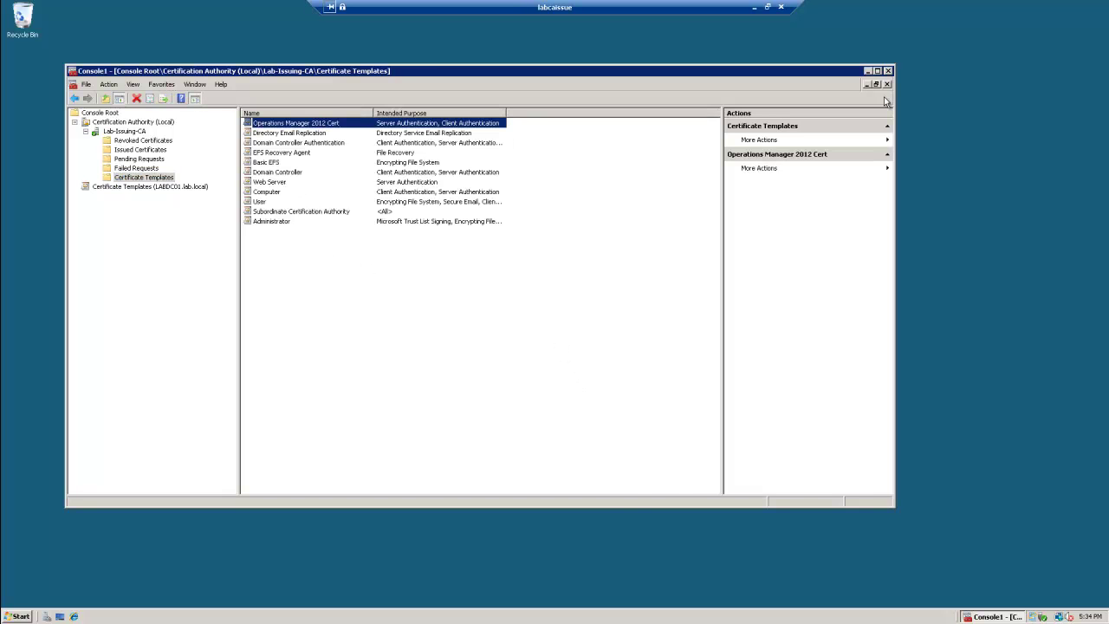